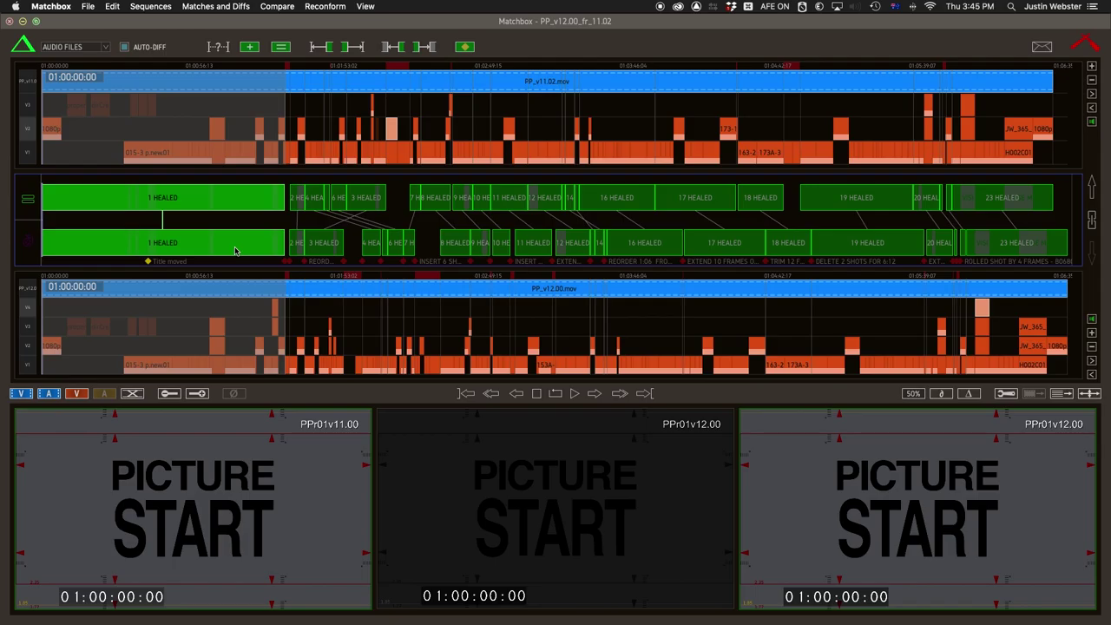
Step: Step through the healed matches one after another to compare old and new cut frames in the viewers
key("space")
key("Down")
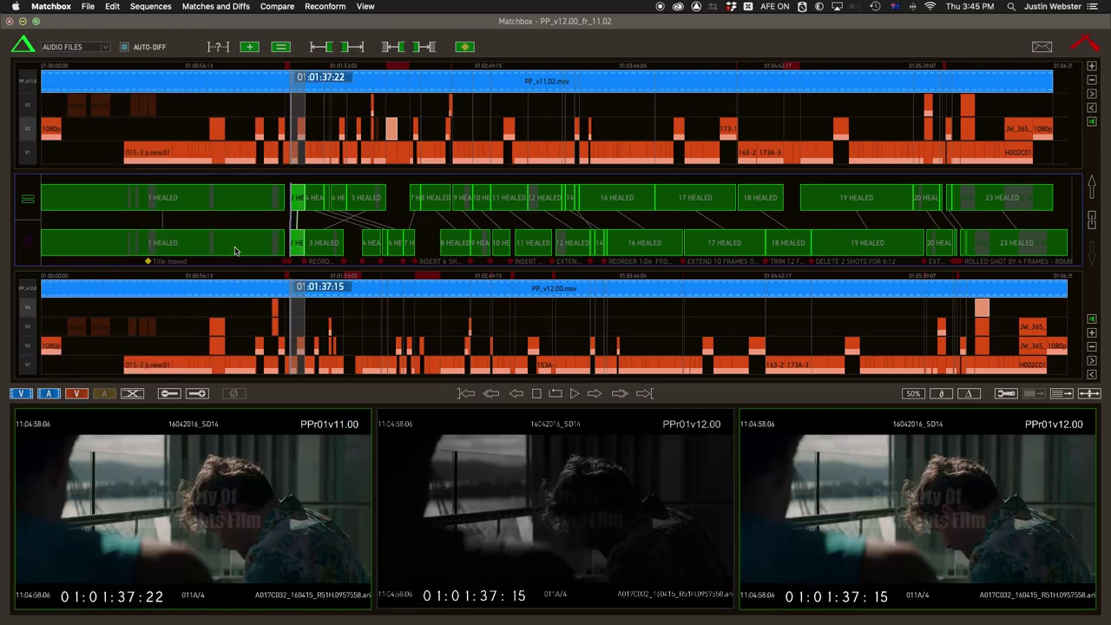
key("Down")
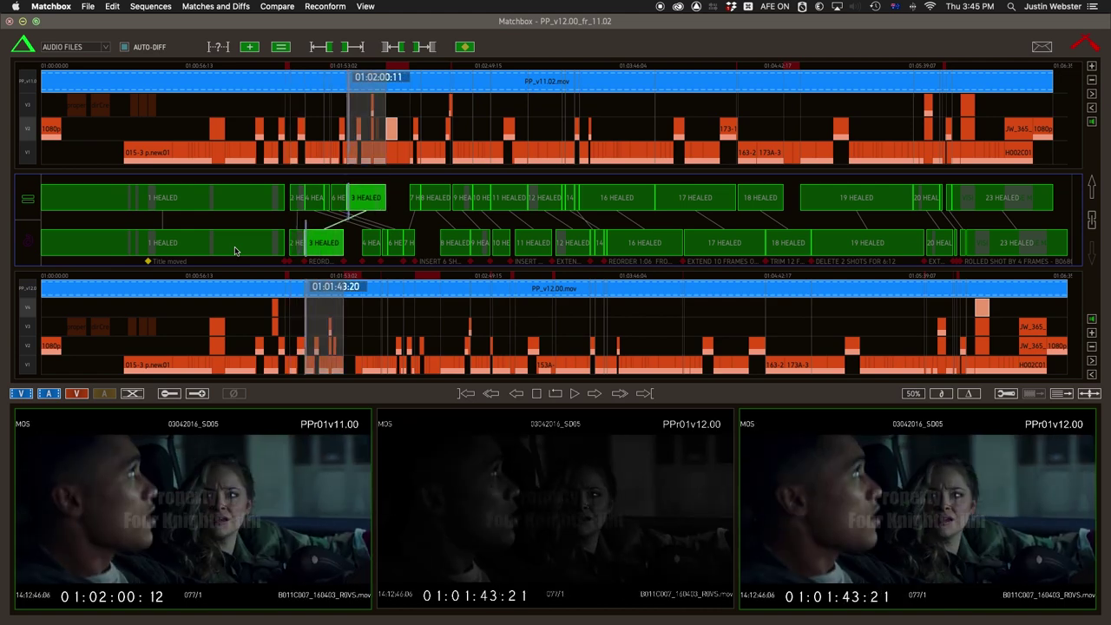
key("Down")
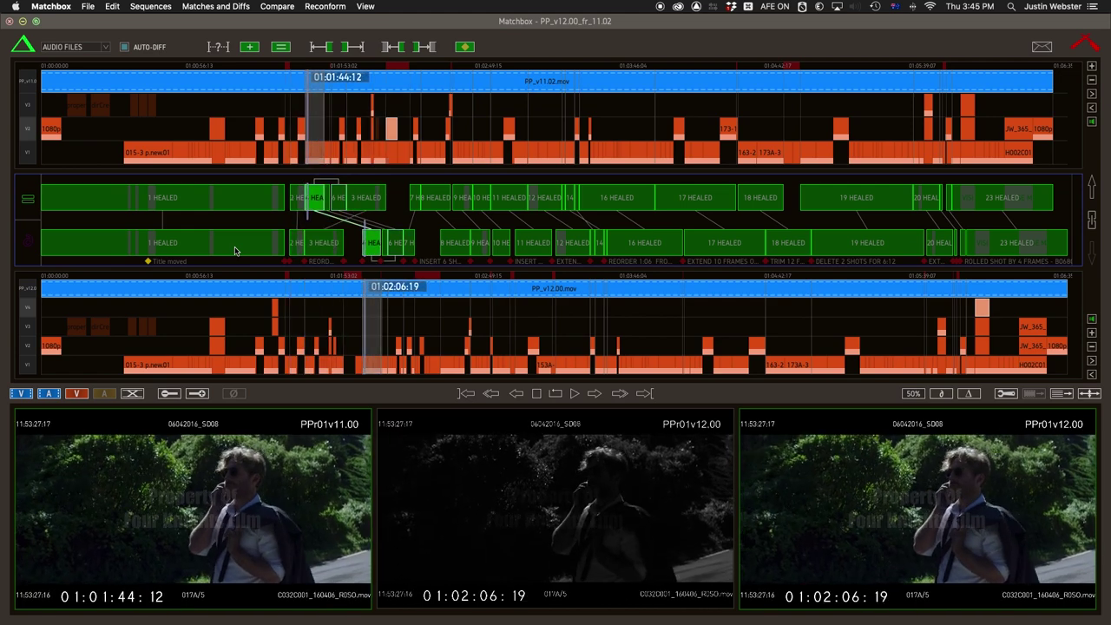
key("Down")
key("Down")
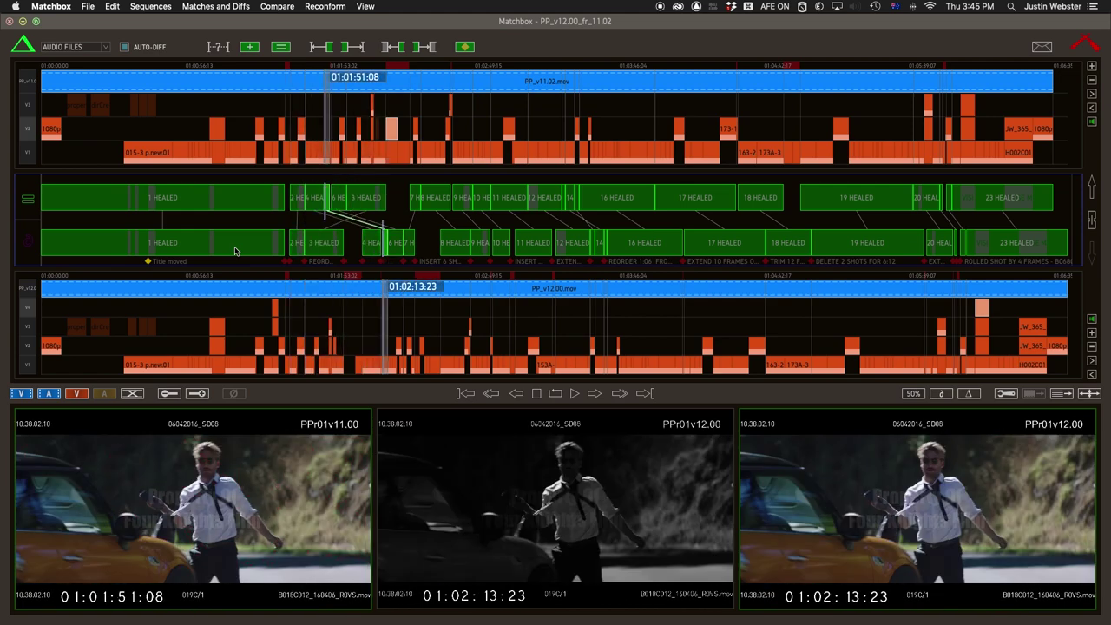
key("Down")
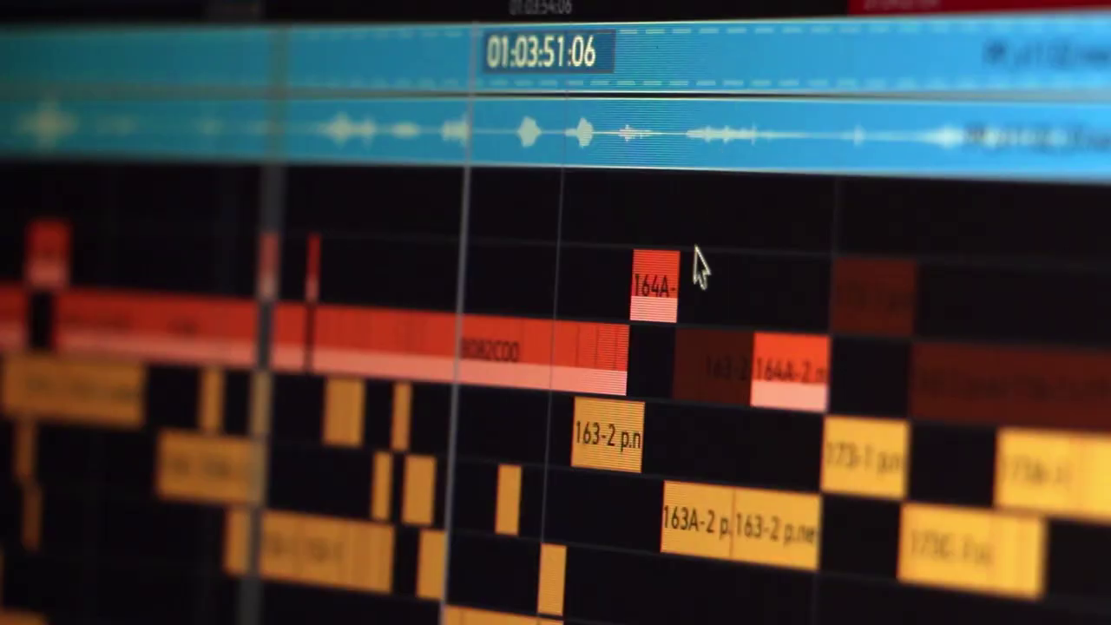
left_click_drag(488, 112, 650, 434)
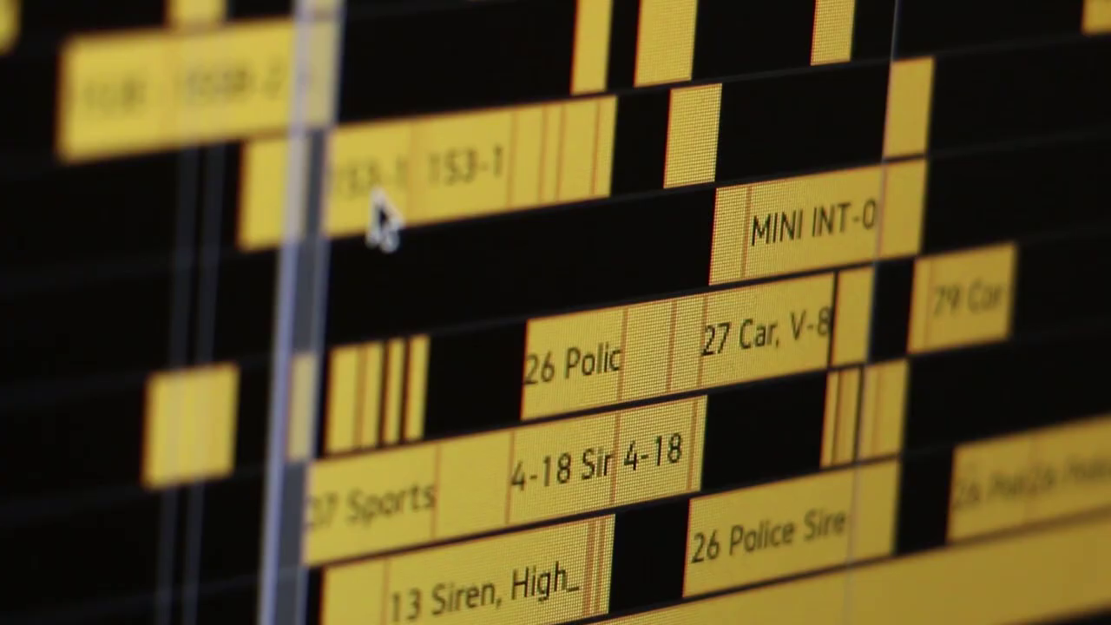
mouse_move(375, 195)
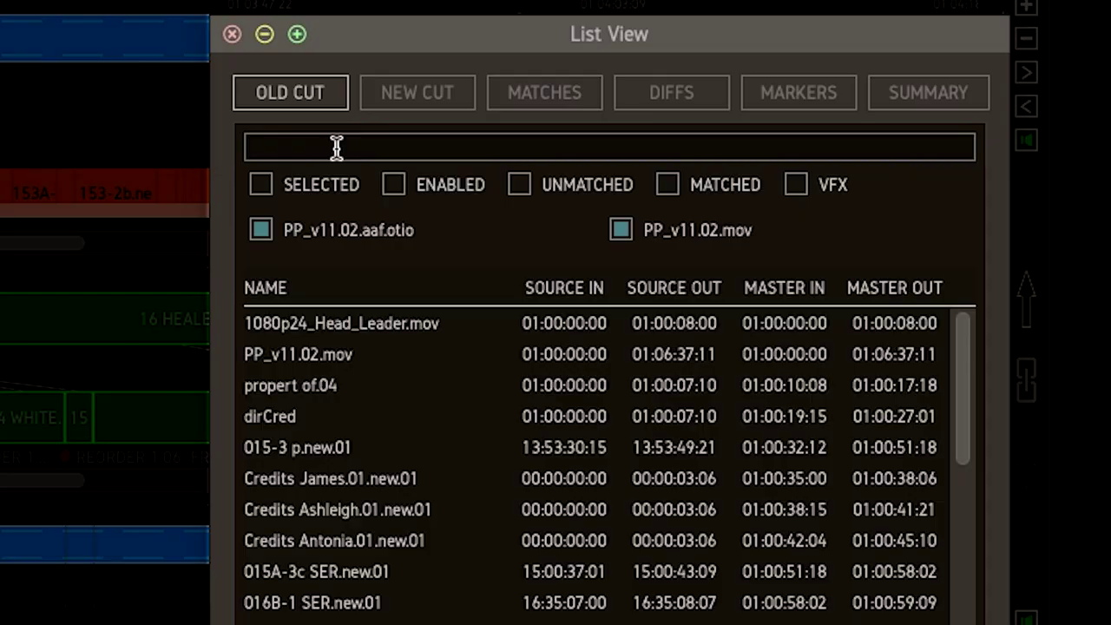
Step: Search the old cut's clip list for MP4 and clear the filter again
type("MP4")
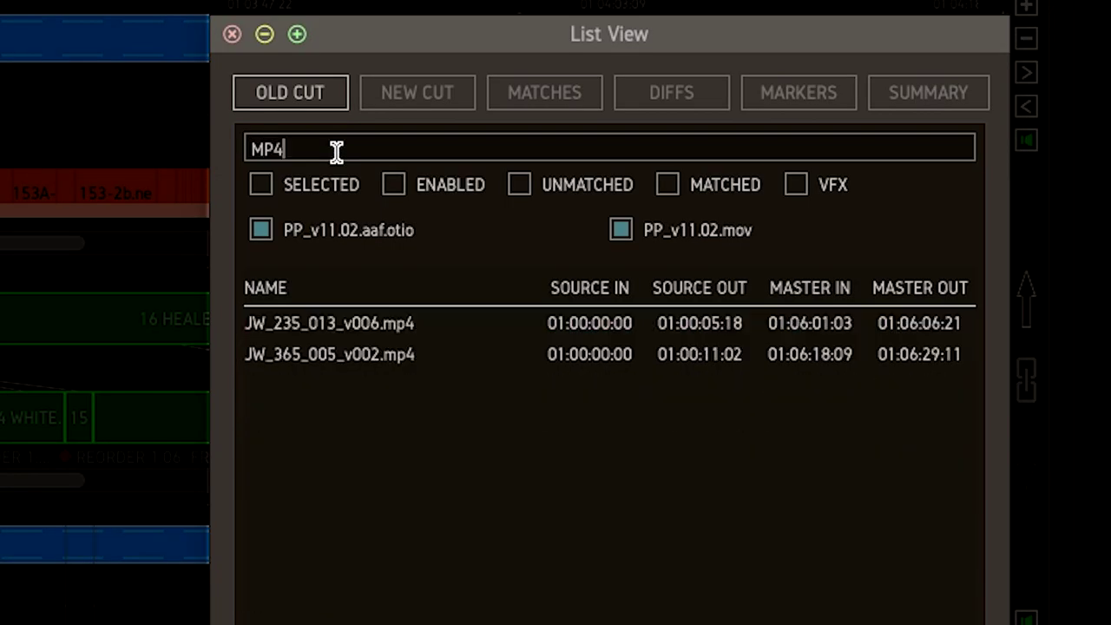
key("BackSpace")
key("BackSpace")
key("BackSpace")
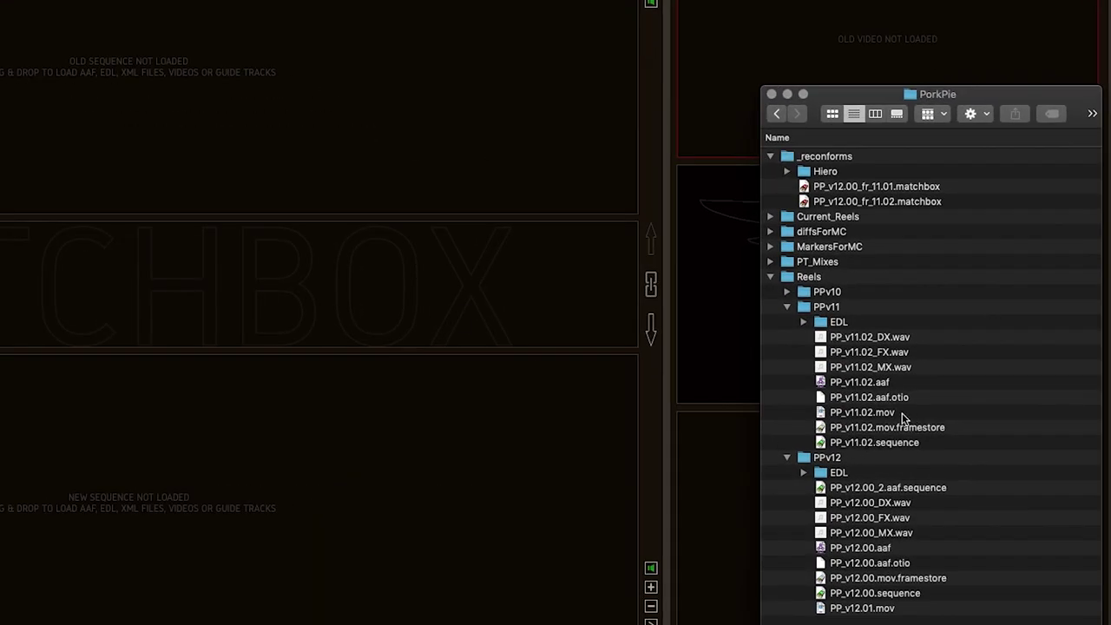
Step: Load PP_v11.02.mov as the old sequence's video and PP_v12.01.mov as the new sequence's video, spotted at 01:00:00:00
left_click_drag(877, 413, 575, 181)
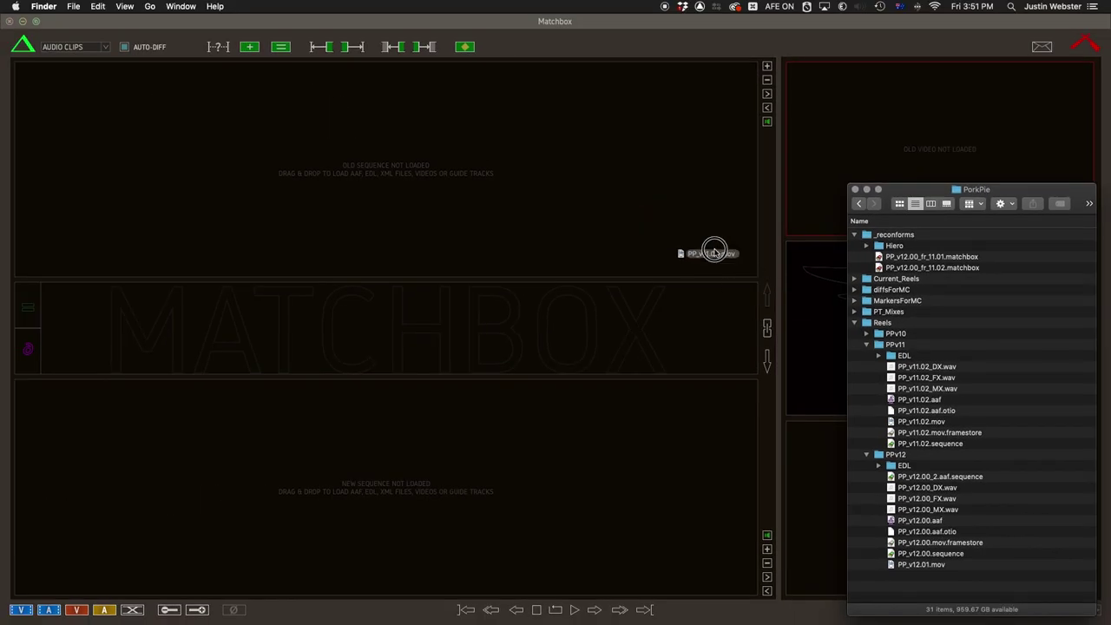
left_click_drag(713, 253, 550, 146)
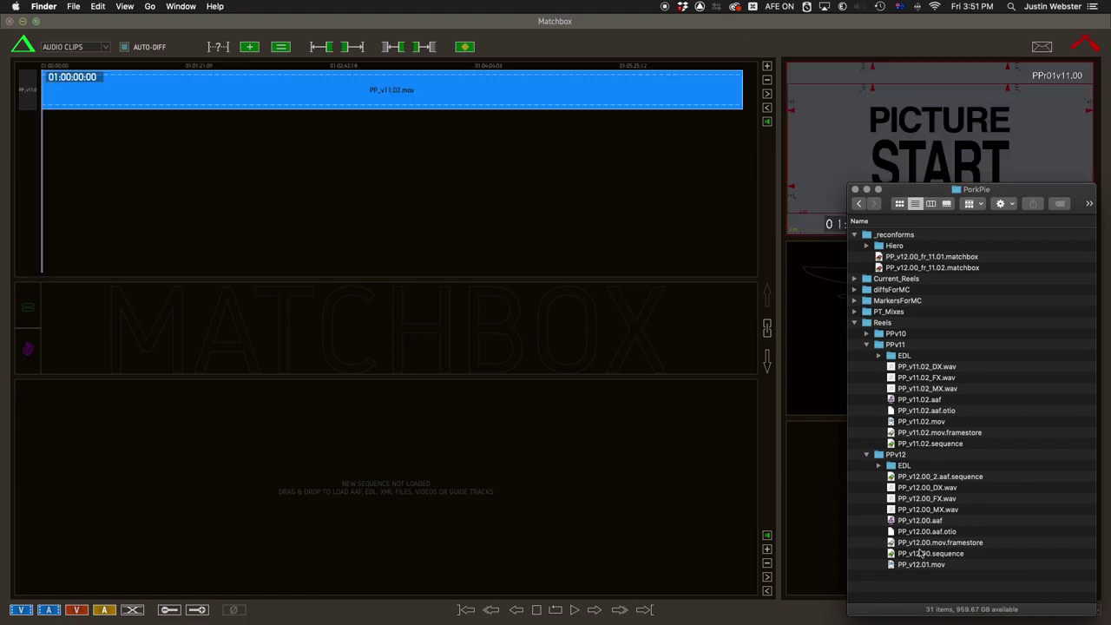
left_click_drag(920, 565, 547, 467)
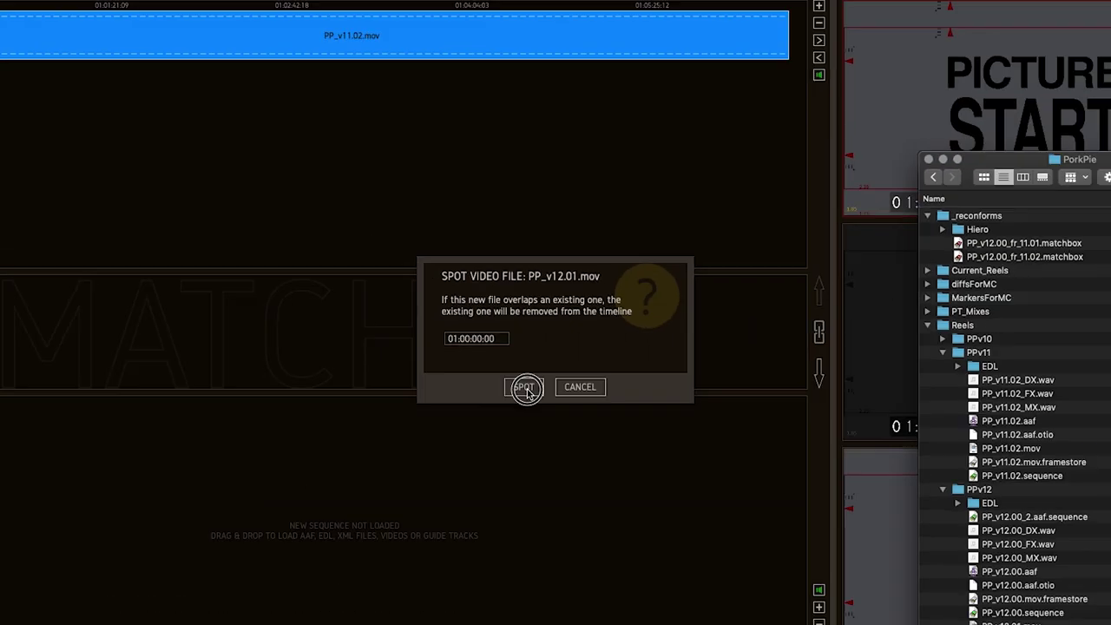
left_click(479, 453)
key("super+Tab")
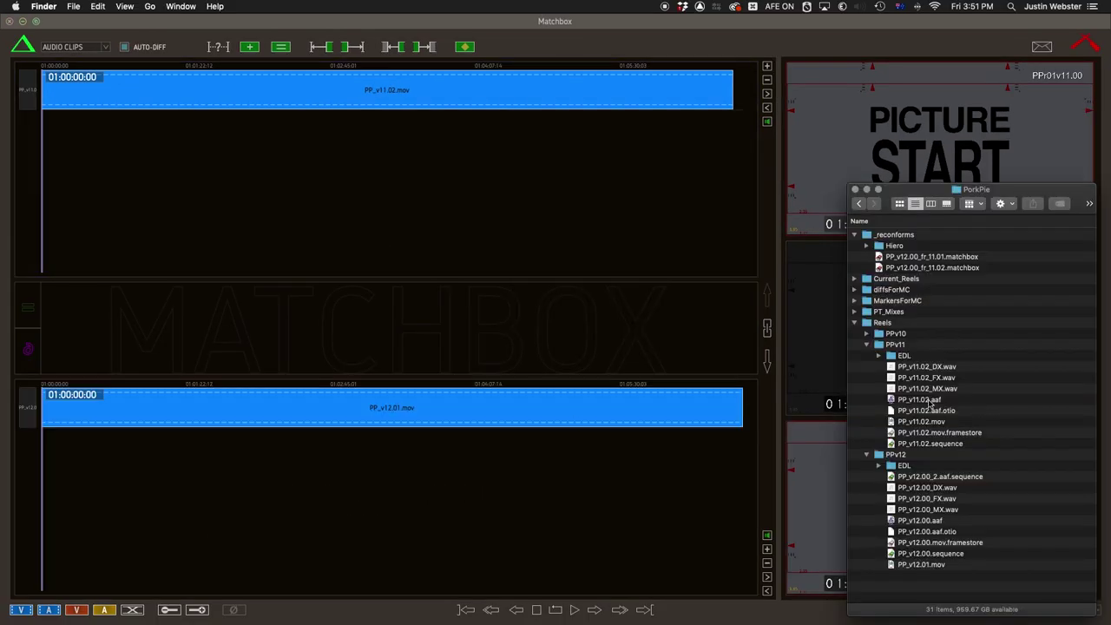
Step: Load PP_v11.02.aaf into the old sequence and PP_v12.00.aaf into the new sequence
left_click_drag(931, 404, 595, 248)
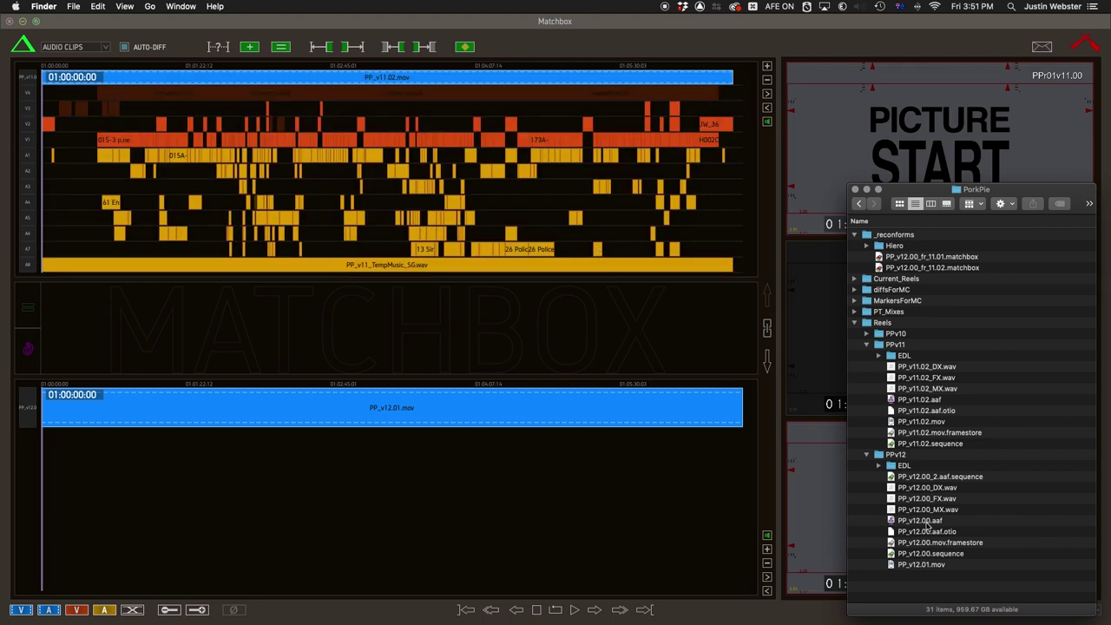
left_click_drag(926, 525, 459, 491)
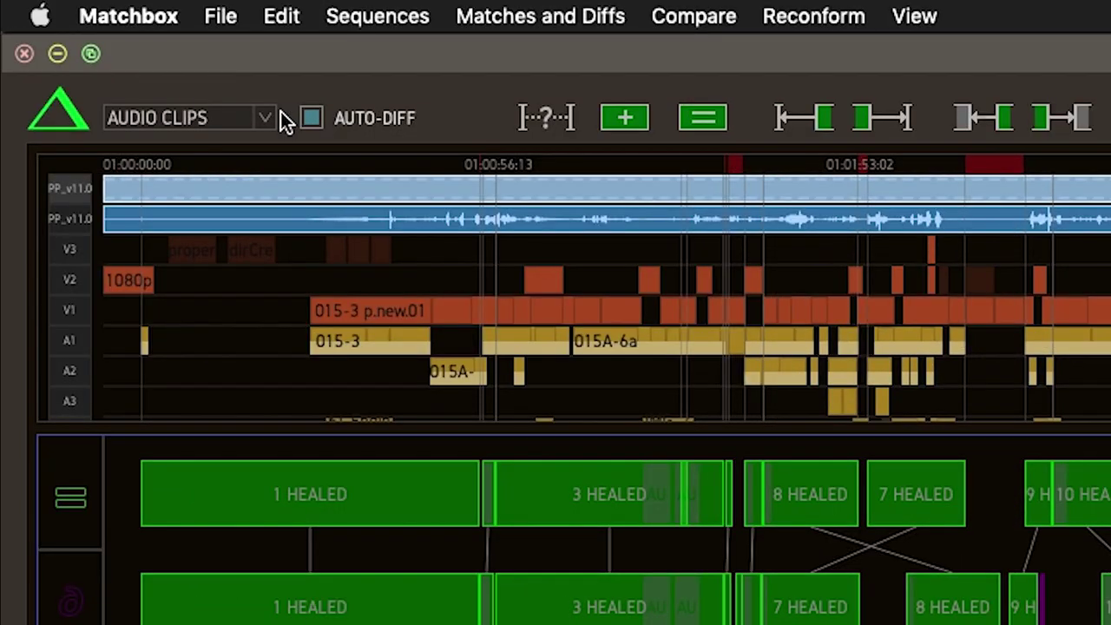
Step: Set the comparison type to Video Files and run Matchup Video Clips on the two sequences
left_click(265, 118)
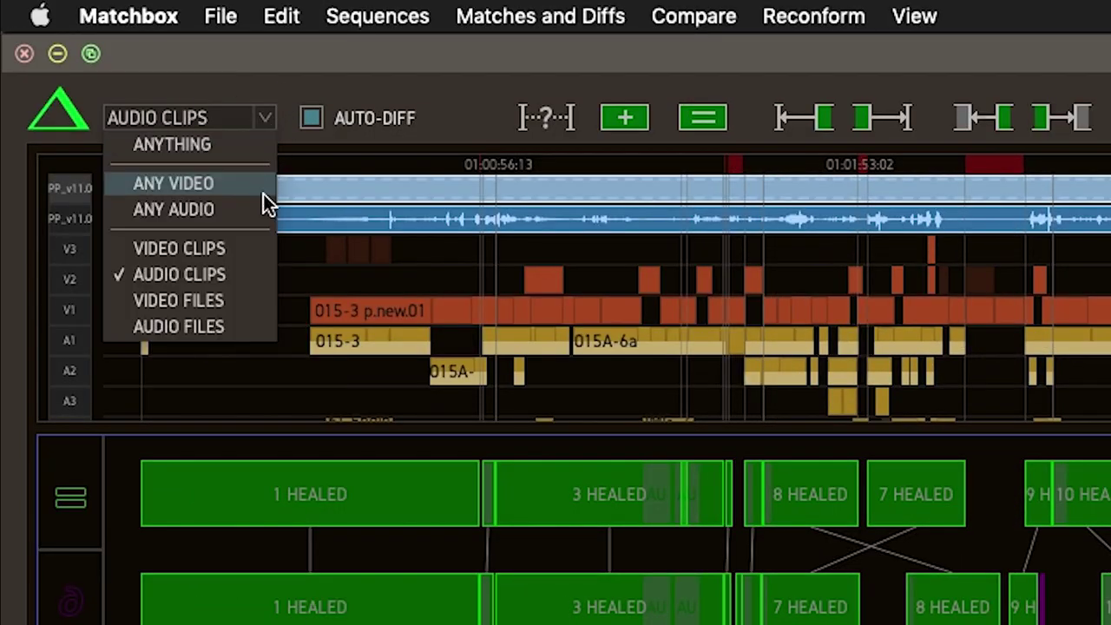
left_click(233, 304)
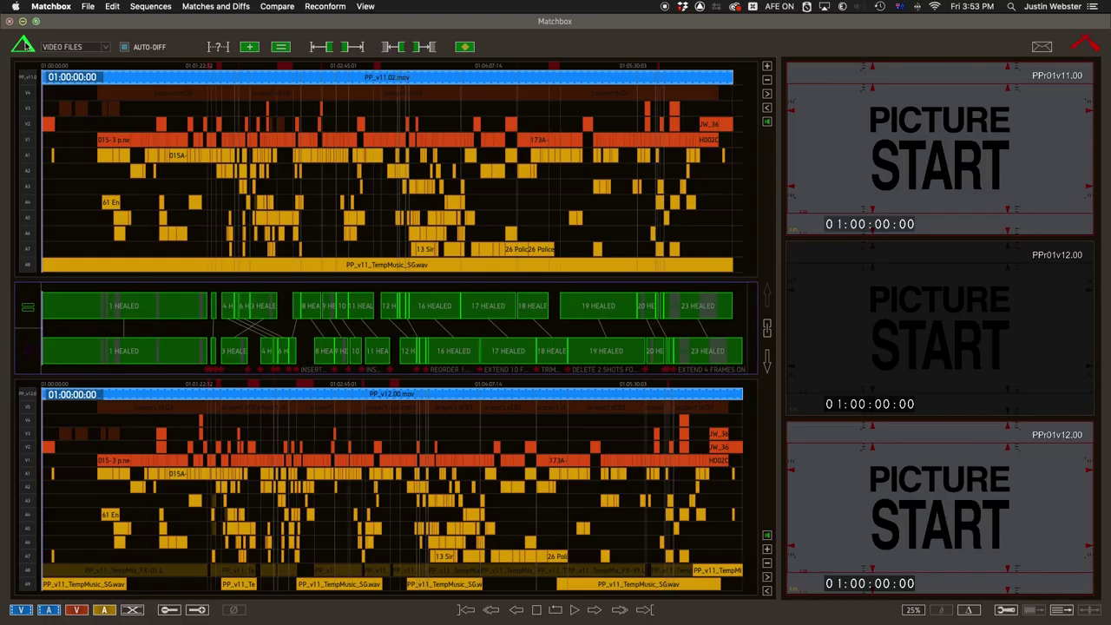
left_click(277, 7)
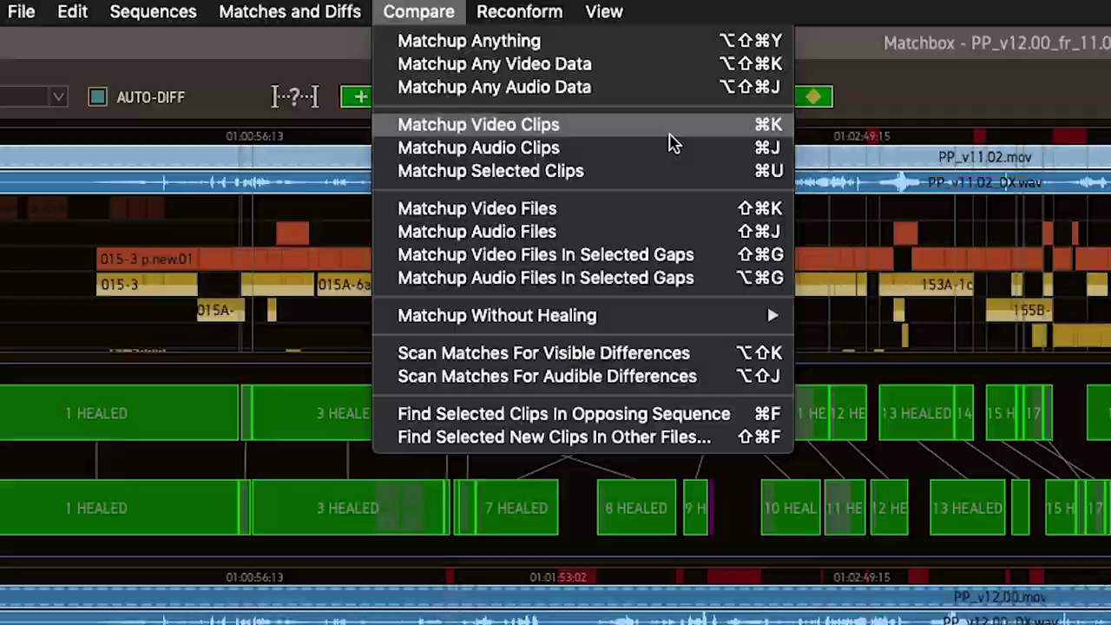
left_click(670, 130)
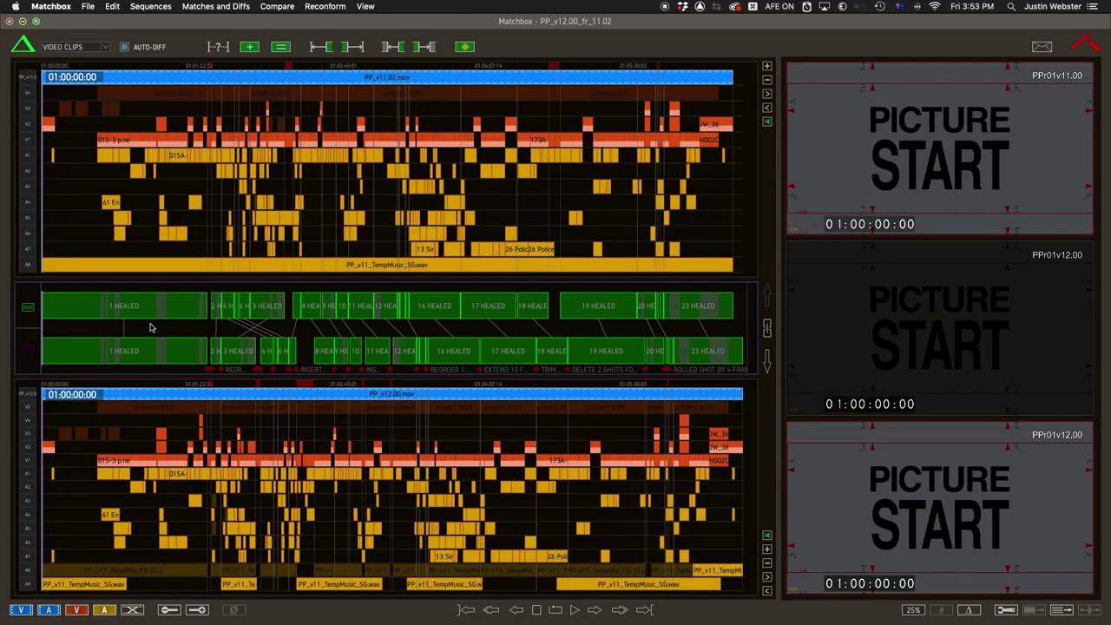
Step: Inspect healed matches along the match lane, including matches 19 and 17, comparing both cuts in the viewers
mouse_move(150, 328)
left_mouse_down()
mouse_move(333, 358)
mouse_move(609, 354)
left_mouse_up()
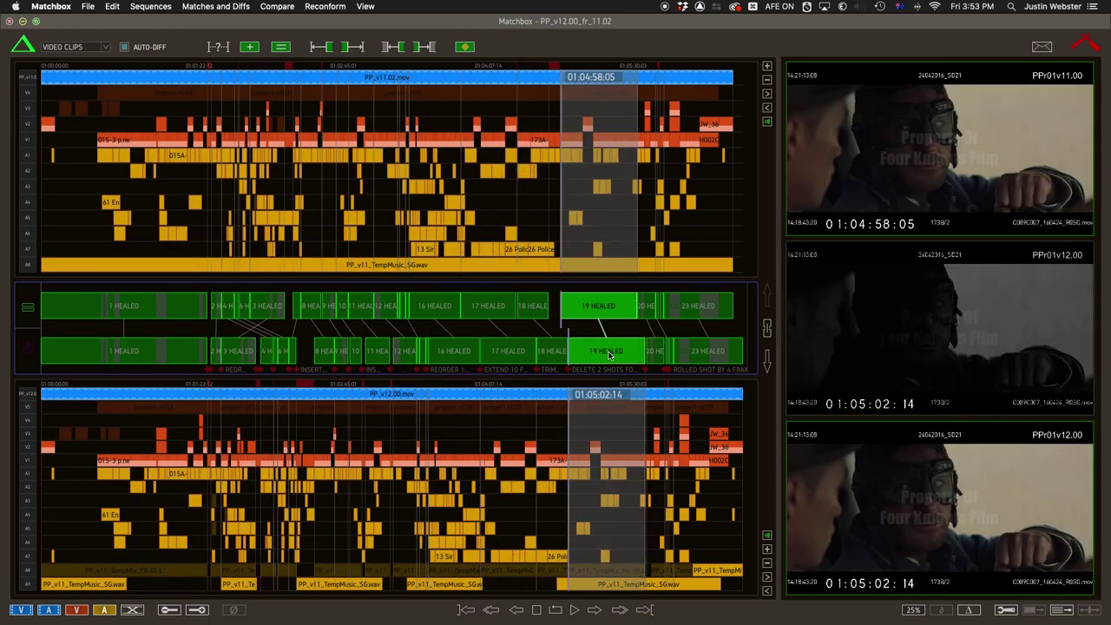
left_click_drag(610, 354, 303, 339)
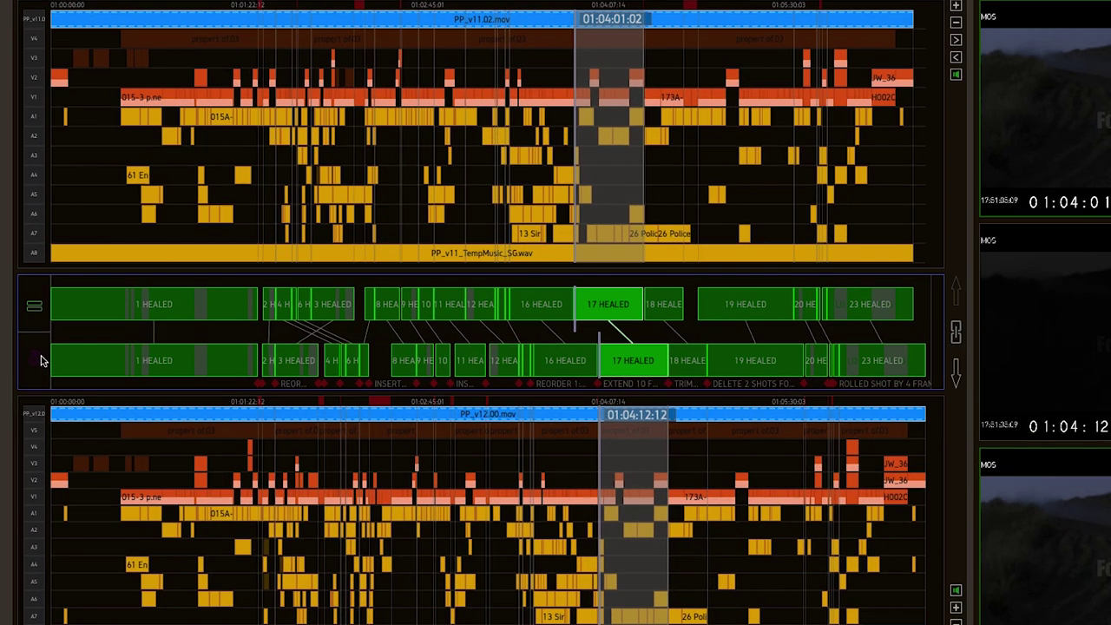
Step: Show the diffs between the cuts and examine the loose match at 01:01:07:04 and the visible diffs further along the timeline
left_click(28, 349)
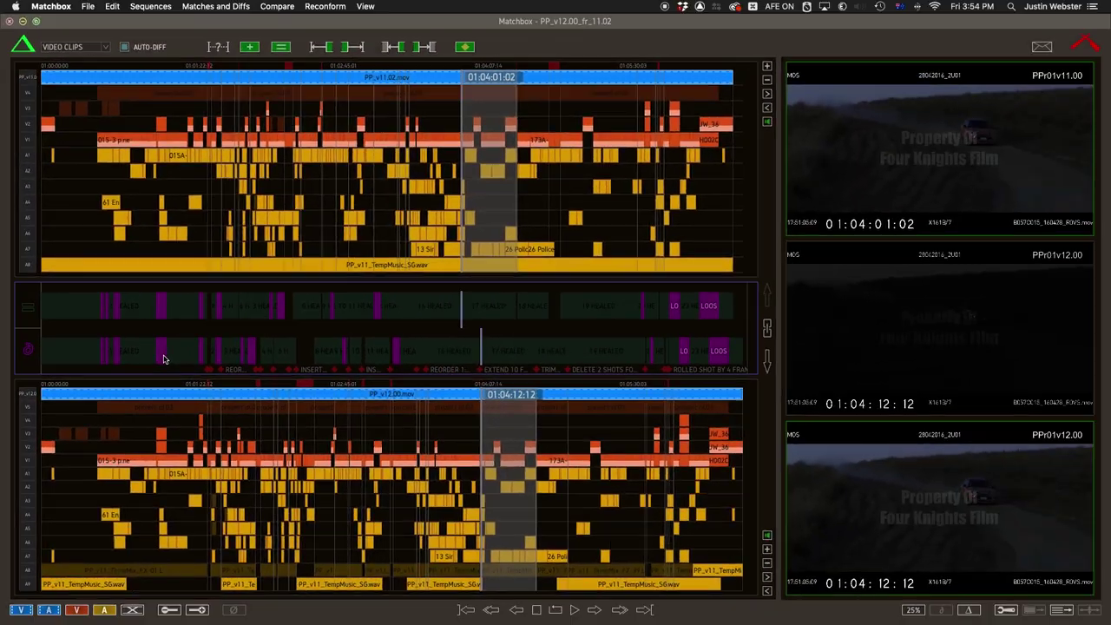
left_click(283, 392)
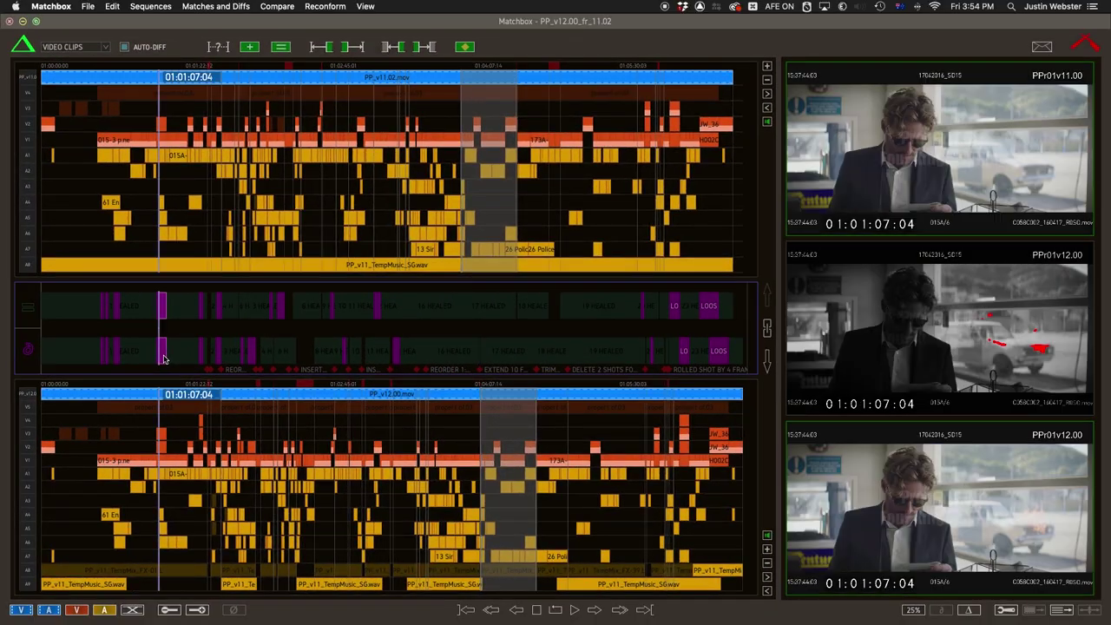
key("super+equal")
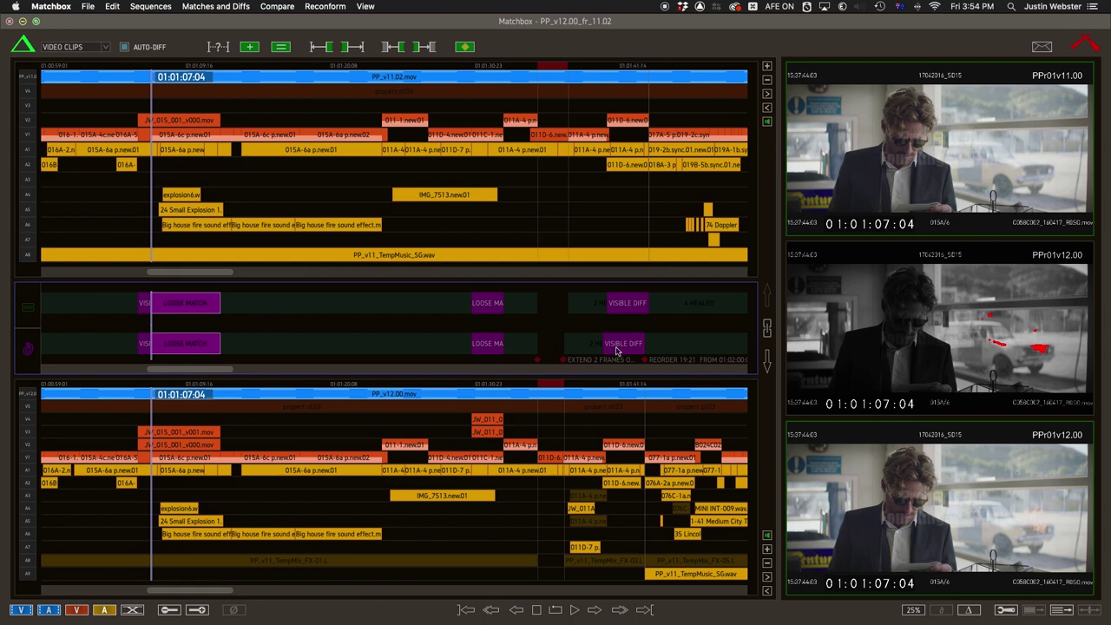
left_click(618, 347)
scroll(628, 344, "right", 10)
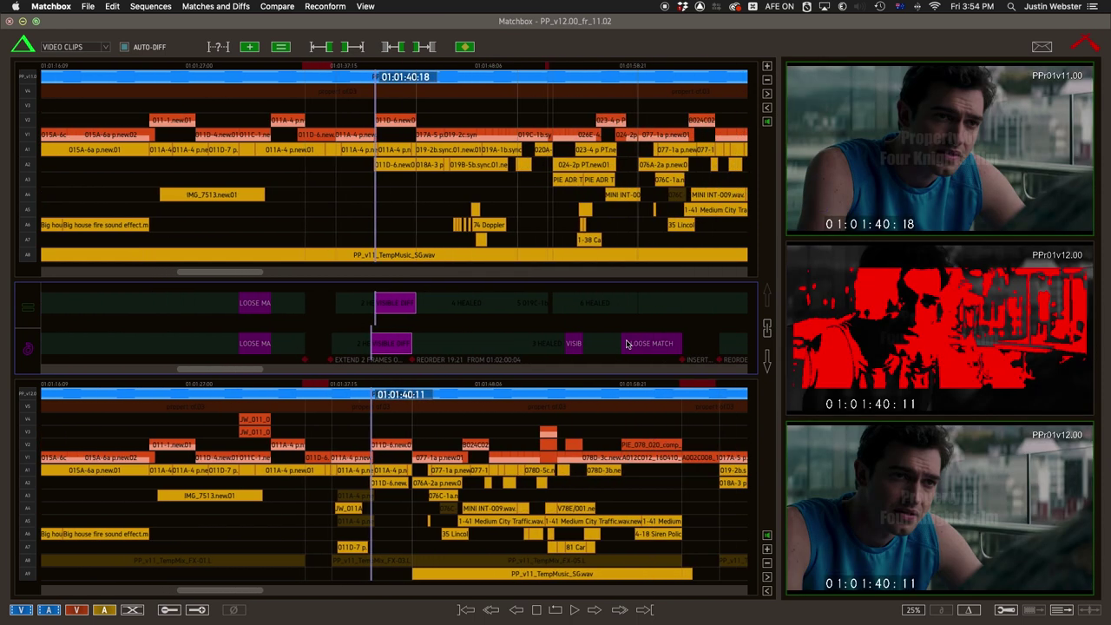
left_click(569, 347)
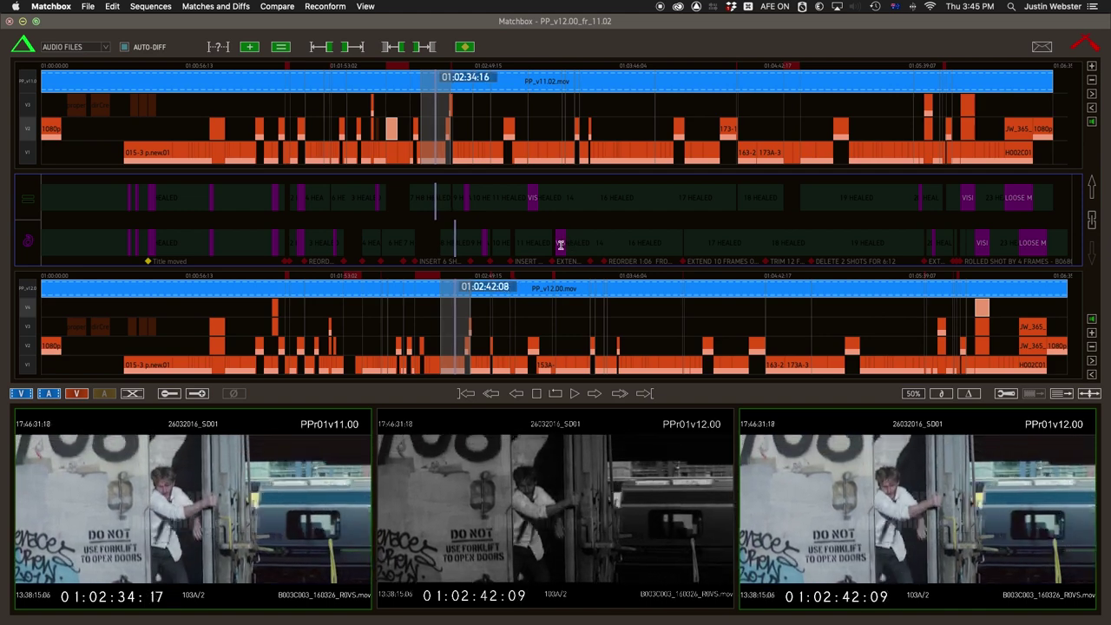
left_click(561, 245)
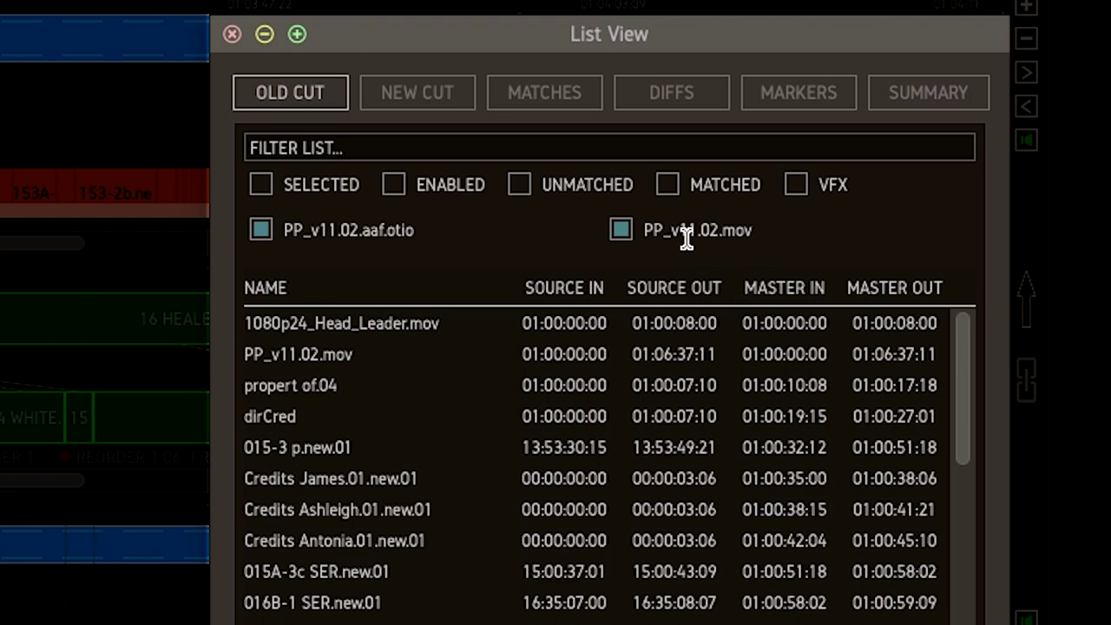
Step: Filter the old cut's clip list by MP4 and empty the filter text again
left_click(337, 147)
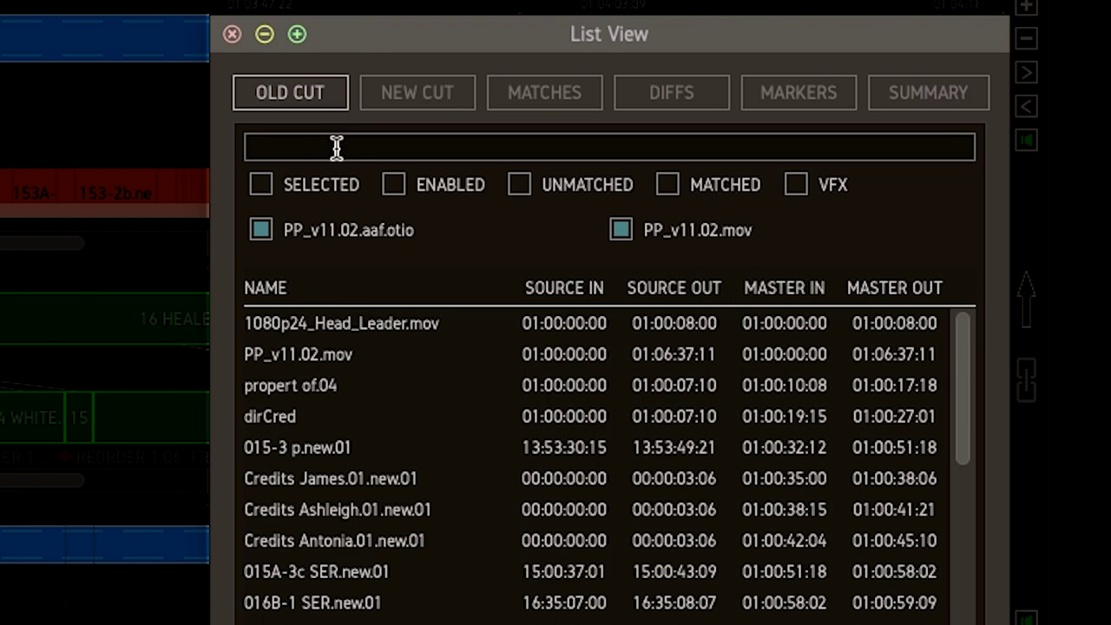
type("MP4")
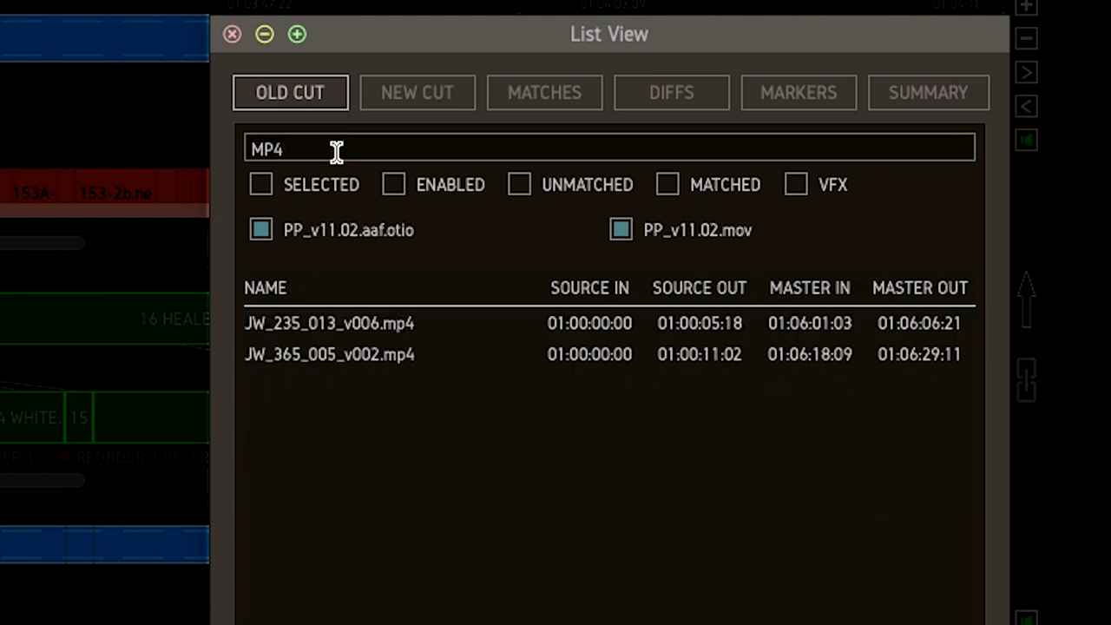
key("BackSpace")
key("BackSpace")
key("BackSpace")
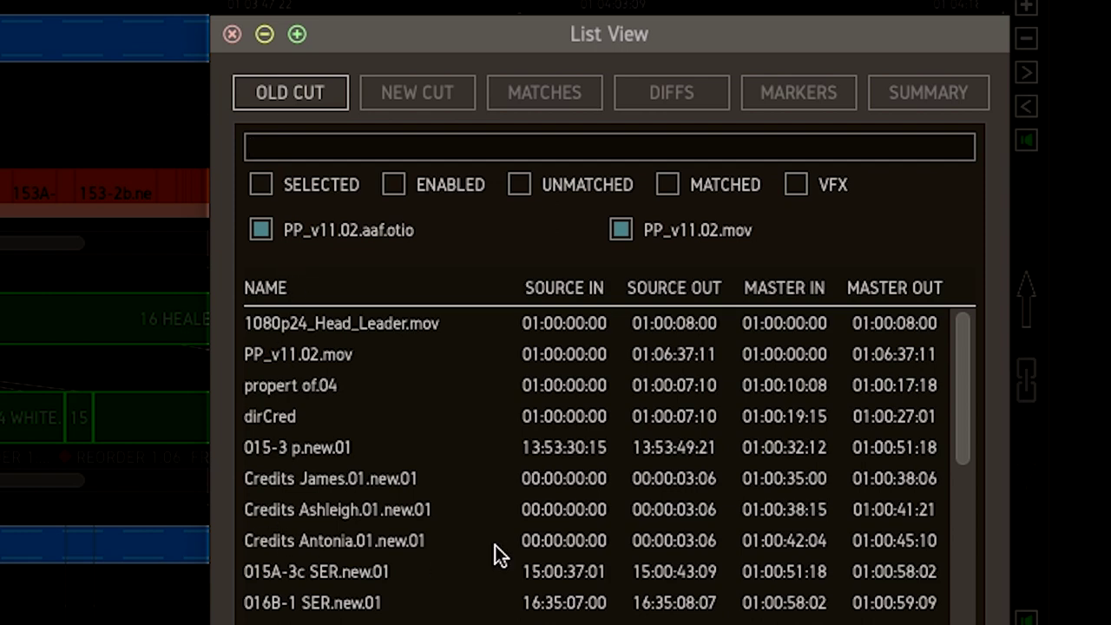
Step: Restrict the old cut list to VFX clips, select PIE_078_020_comp_V007.new.01, and briefly apply the unmatched filter
left_click(796, 184)
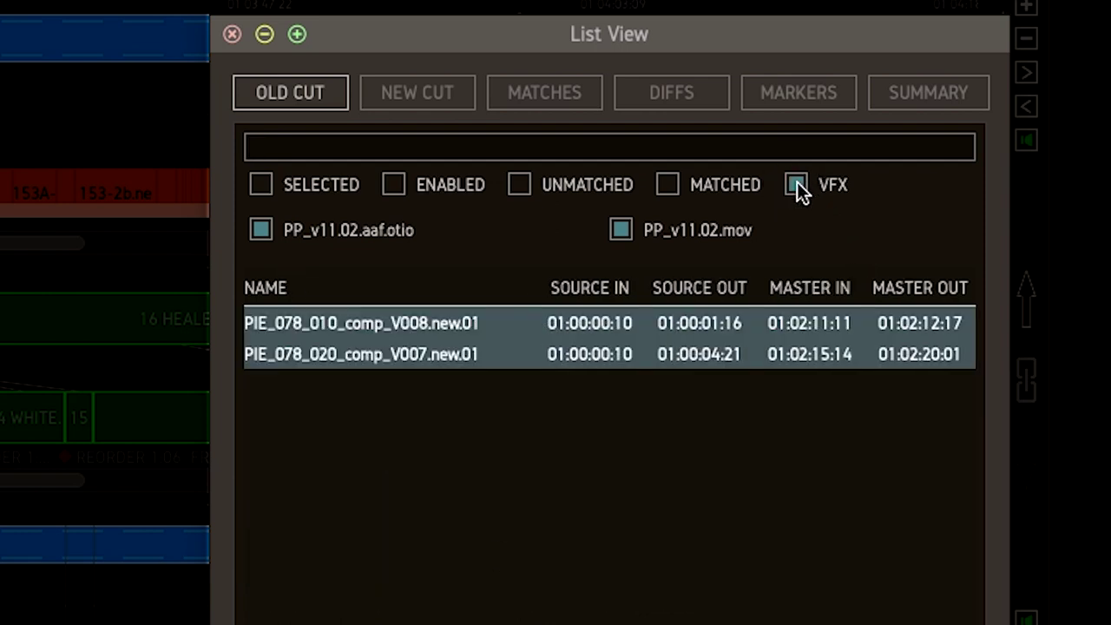
left_click(398, 356)
left_click(519, 185)
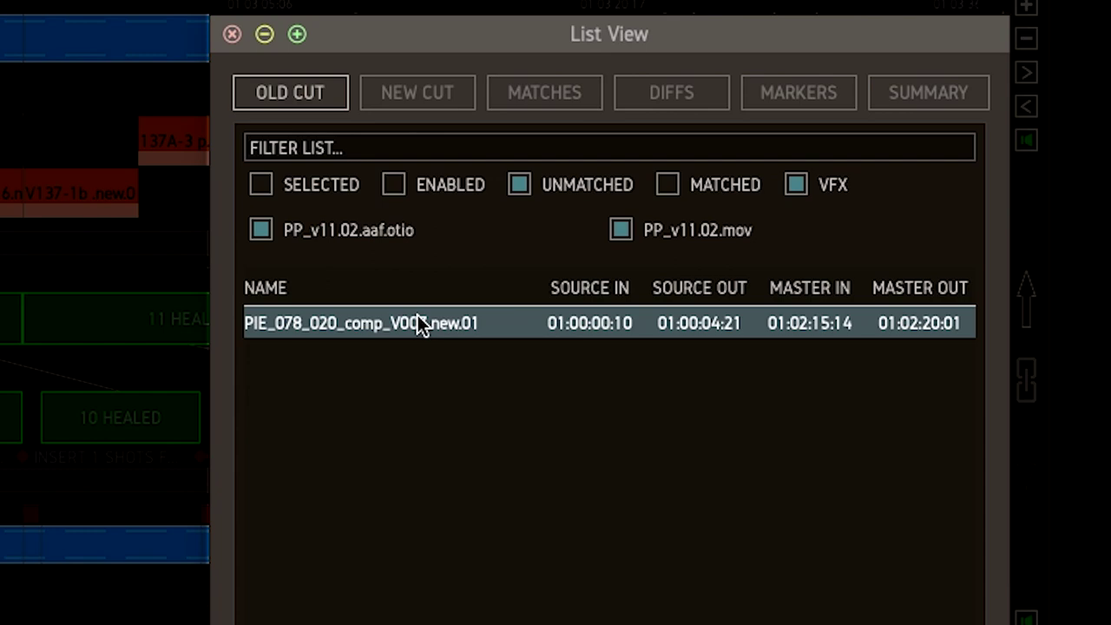
left_click(519, 185)
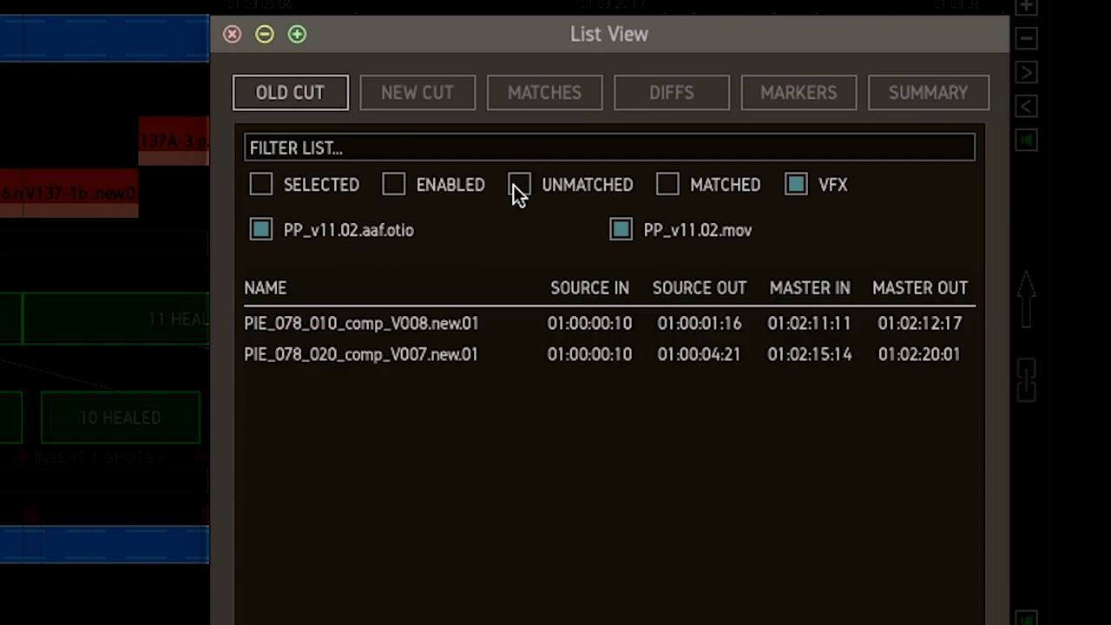
Step: Filter the new cut's clip list by PIE with the VFX filter off
left_click(300, 147)
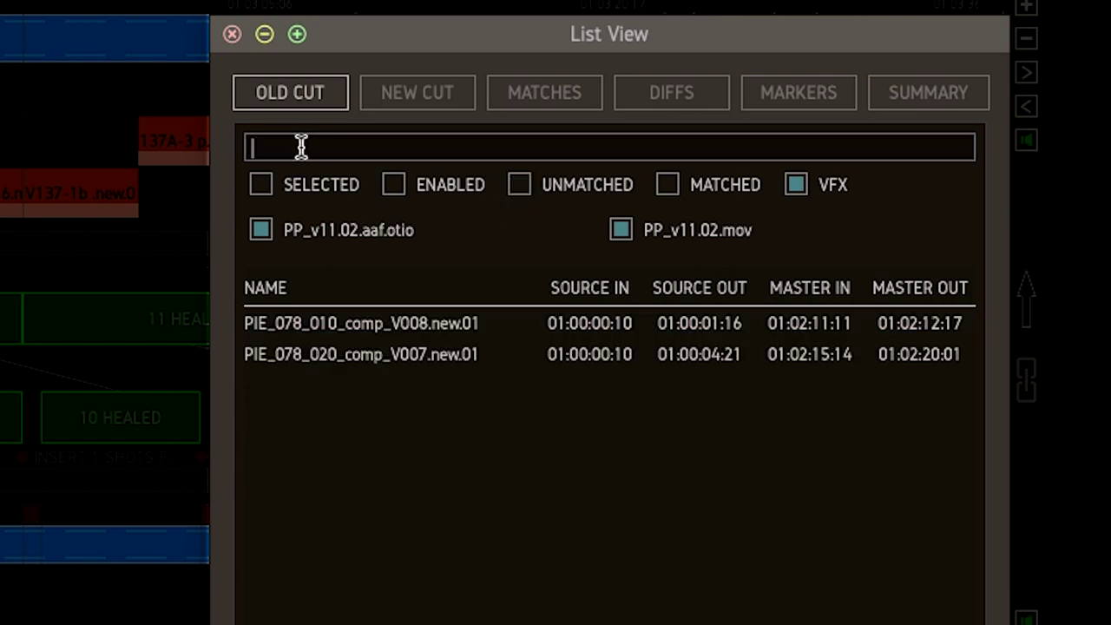
type("PI")
left_click(417, 92)
left_click(795, 184)
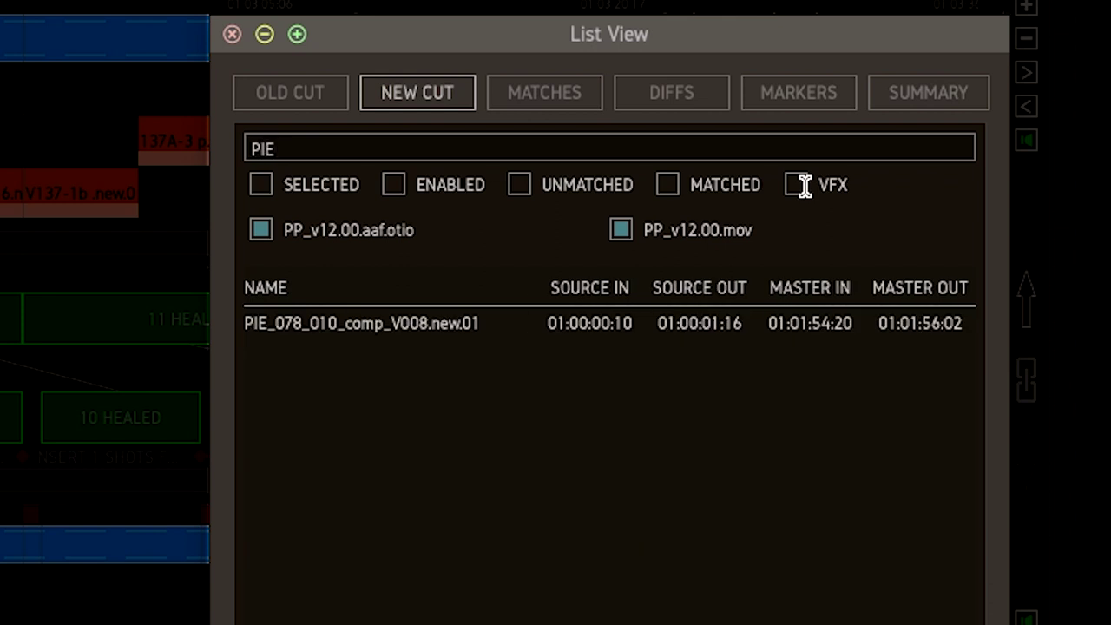
Step: Replace the new cut's clip list filter text with JW
key("BackSpace")
key("BackSpace")
type("JW")
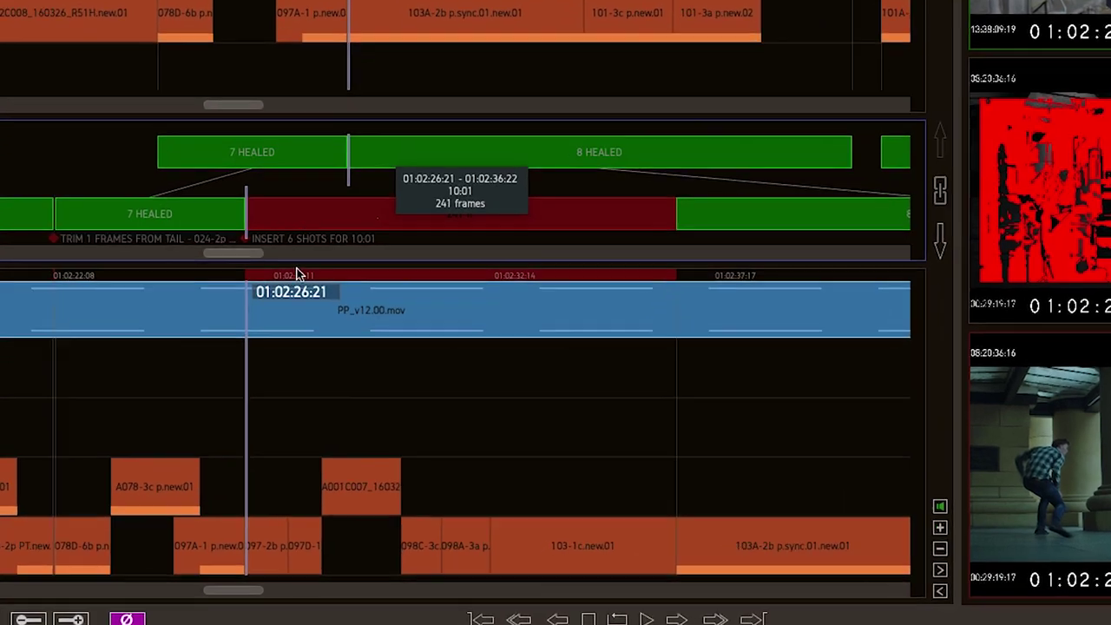
Step: Examine the six inserted shots at 01:02:26:21 in the new cut, and jump to the REORDER 7:11 marker in the marker list
left_click_drag(297, 274, 245, 439)
left_click_drag(188, 370, 634, 525)
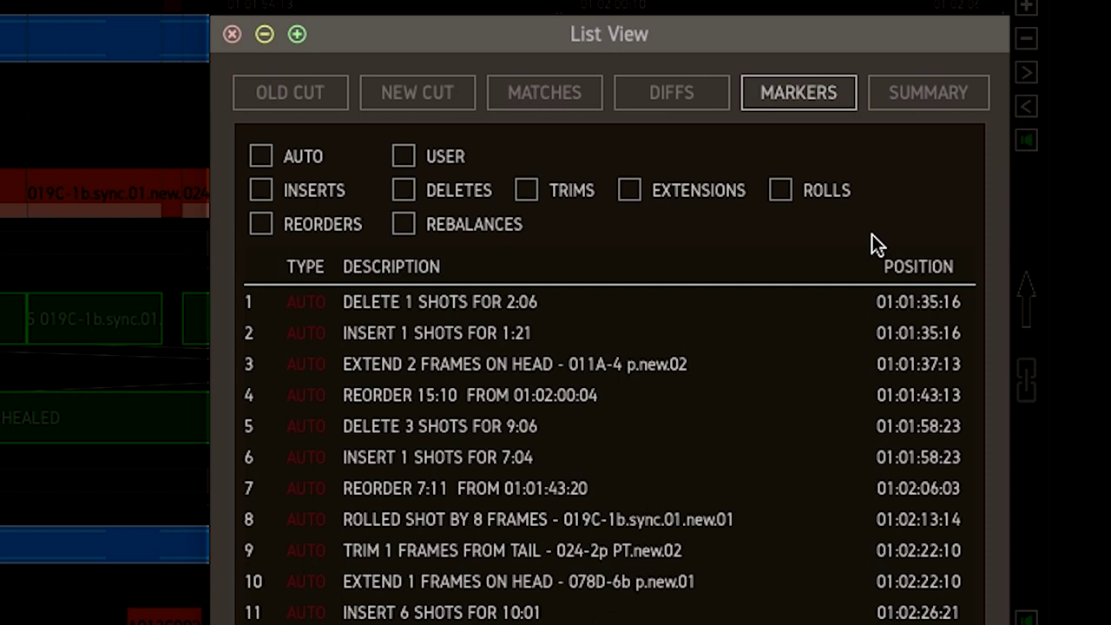
left_click(457, 418)
left_click(513, 474)
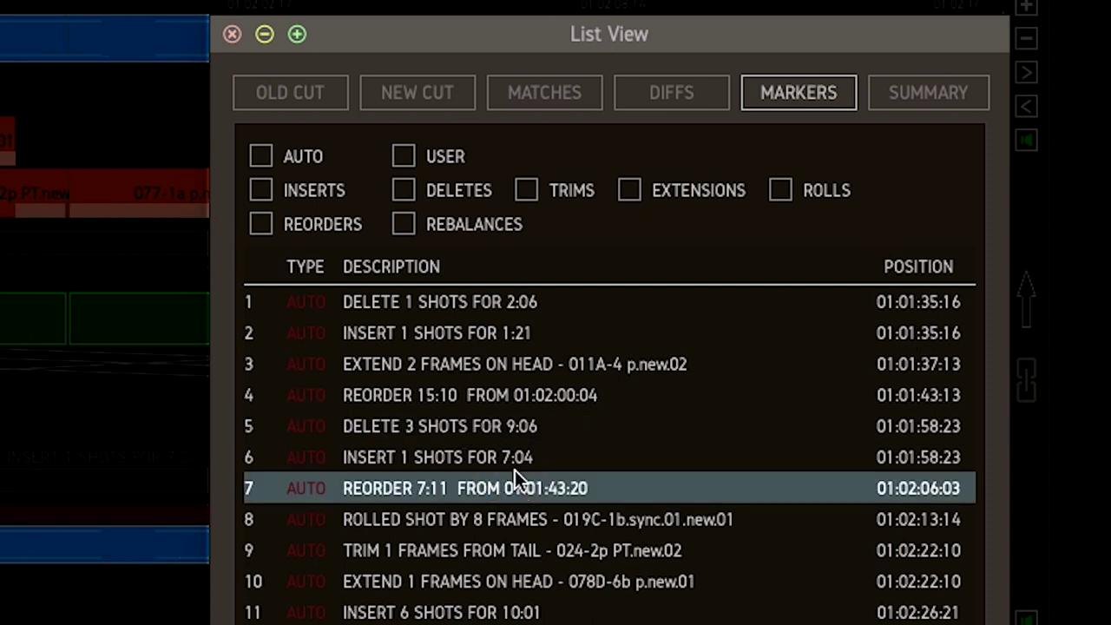
Step: Filter the marker list to extensions and go through the markers for 153A-1c.new.01, B057C015_160428_R0VS.new.01 and 215-4 p.new.01
left_click(630, 190)
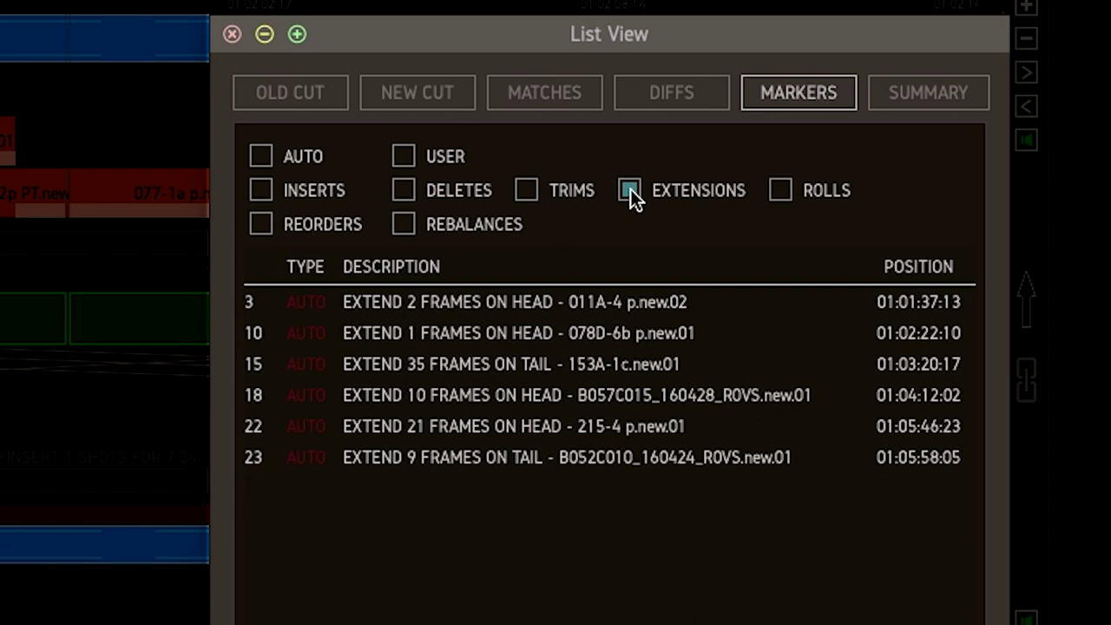
left_click(674, 367)
left_click(660, 397)
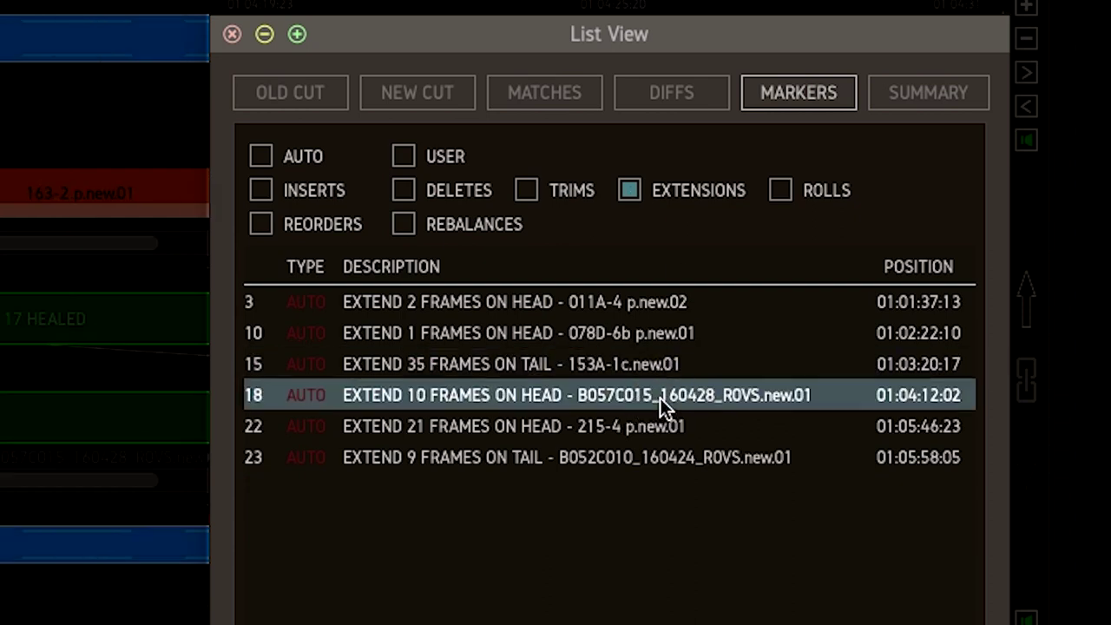
left_click(696, 426)
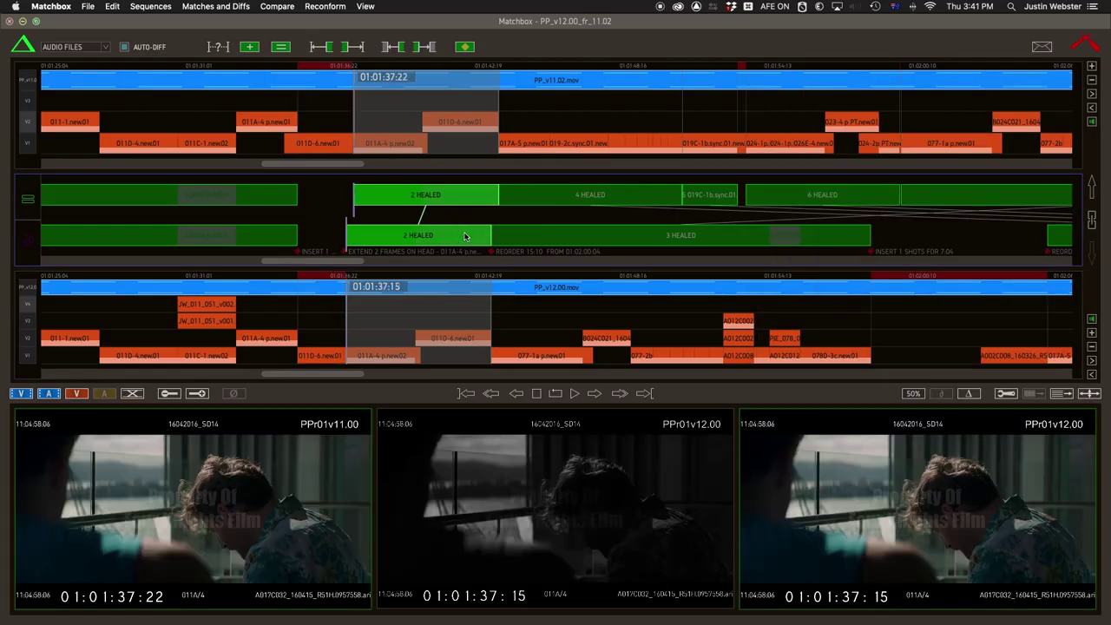
Step: Show the diffs instead of the matches and go through the ones at 01:01:40:11, 01:01:30:19 and 01:00:42:04 in the new cut
key("Tab")
left_click(464, 236)
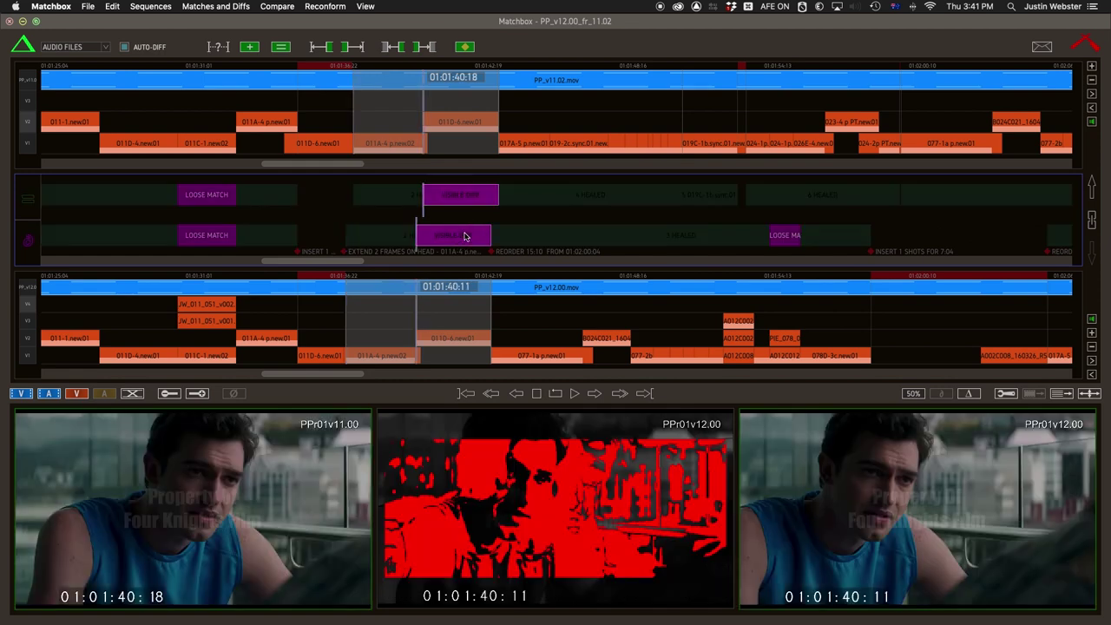
left_click(202, 236)
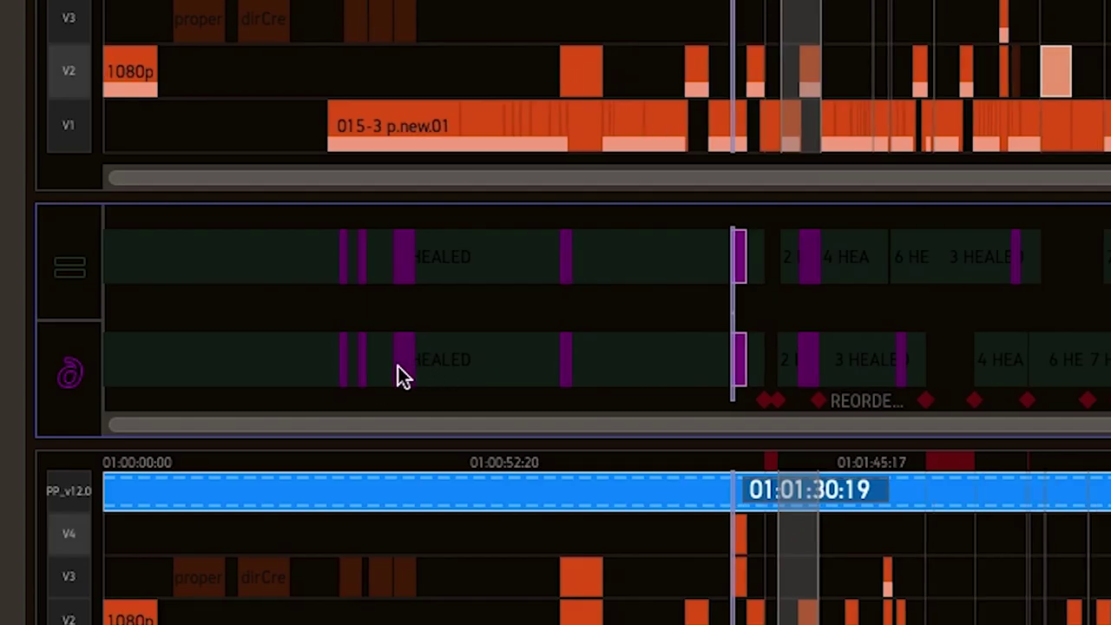
left_click(401, 369)
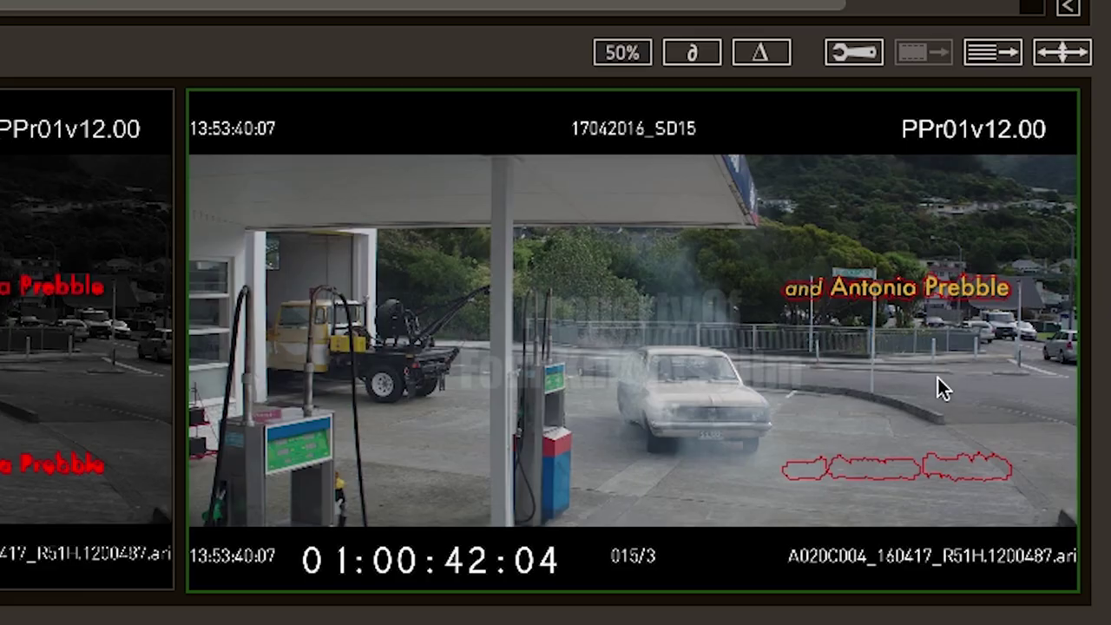
Step: Add a user marker reading "Title moved" at 01:00:42:04 in the new cut
left_click(978, 293)
type("m")
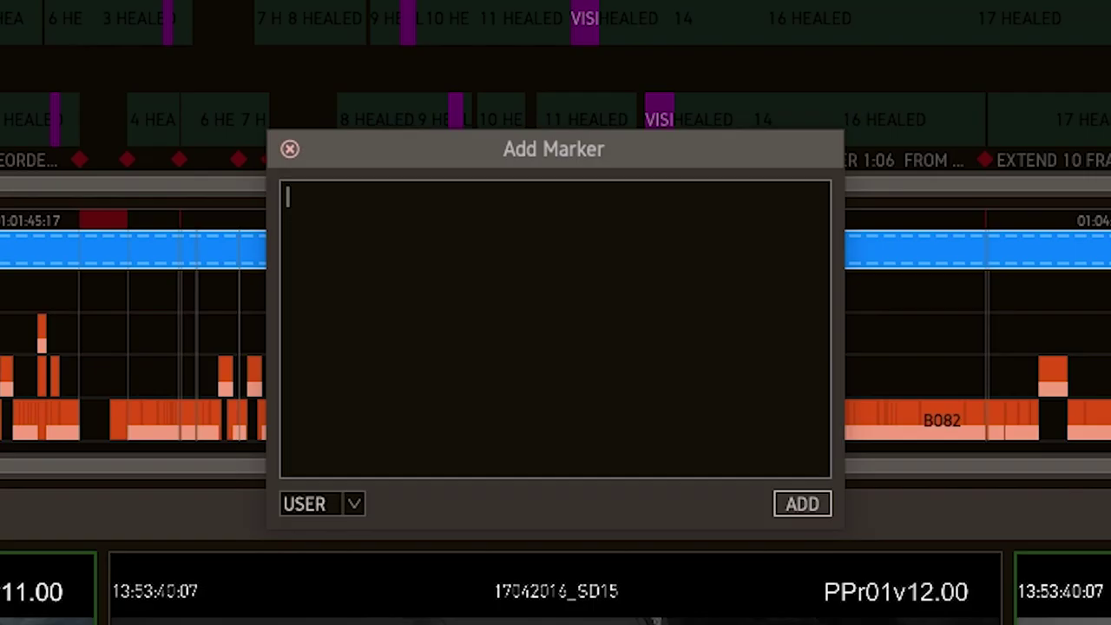
type("Title mo")
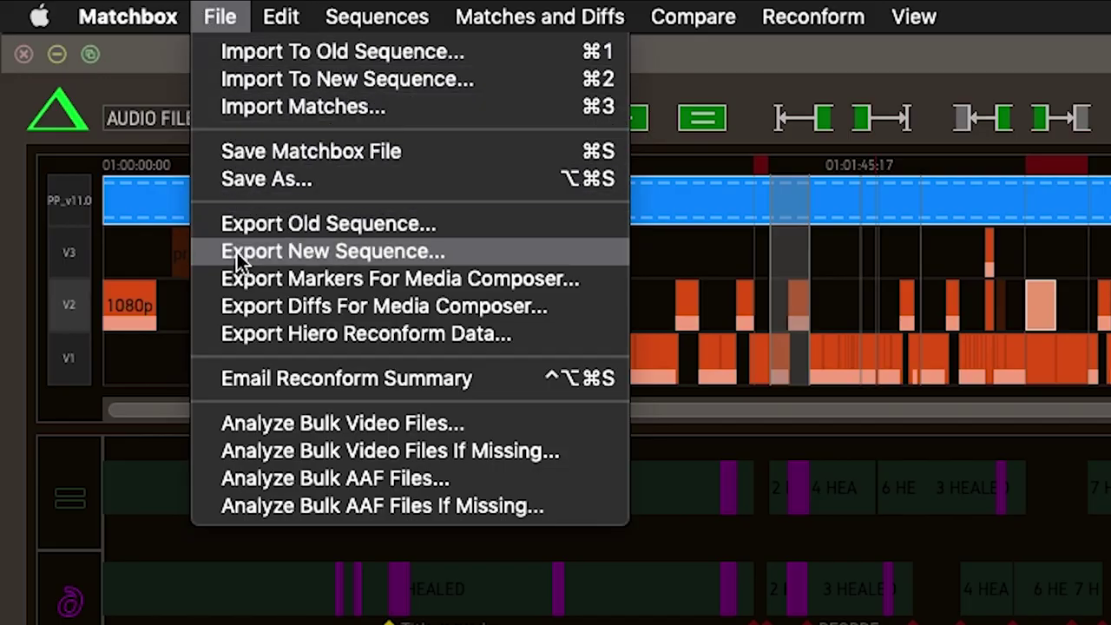
Step: Export the markers for Media Composer and preview the exported marker text files in the PorkPie _reconforms folder
left_click(237, 282)
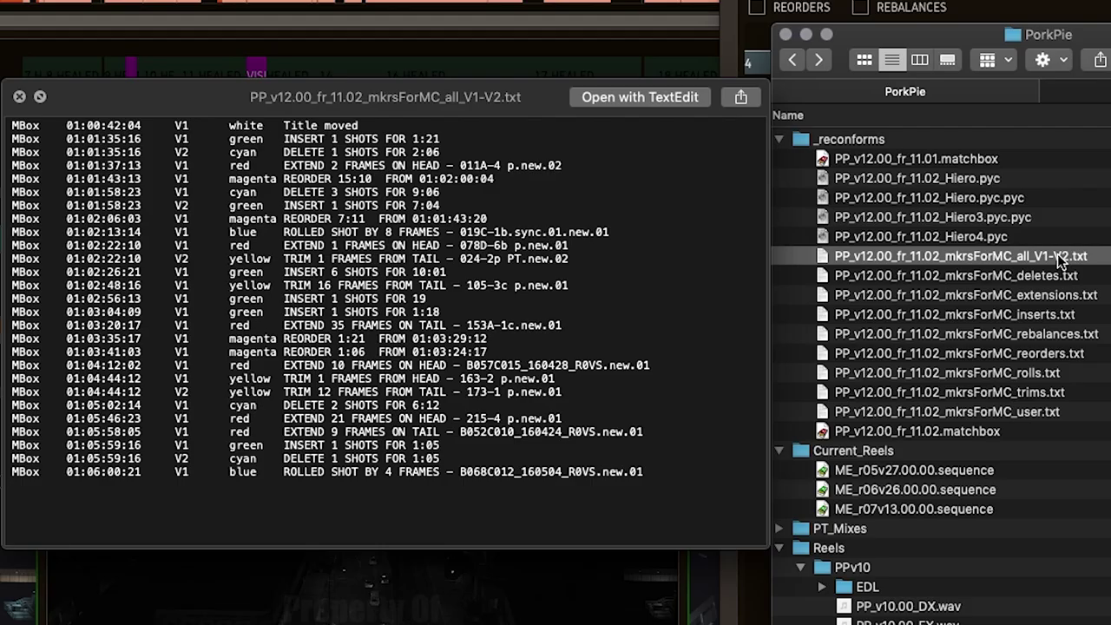
key("Down")
key("Down")
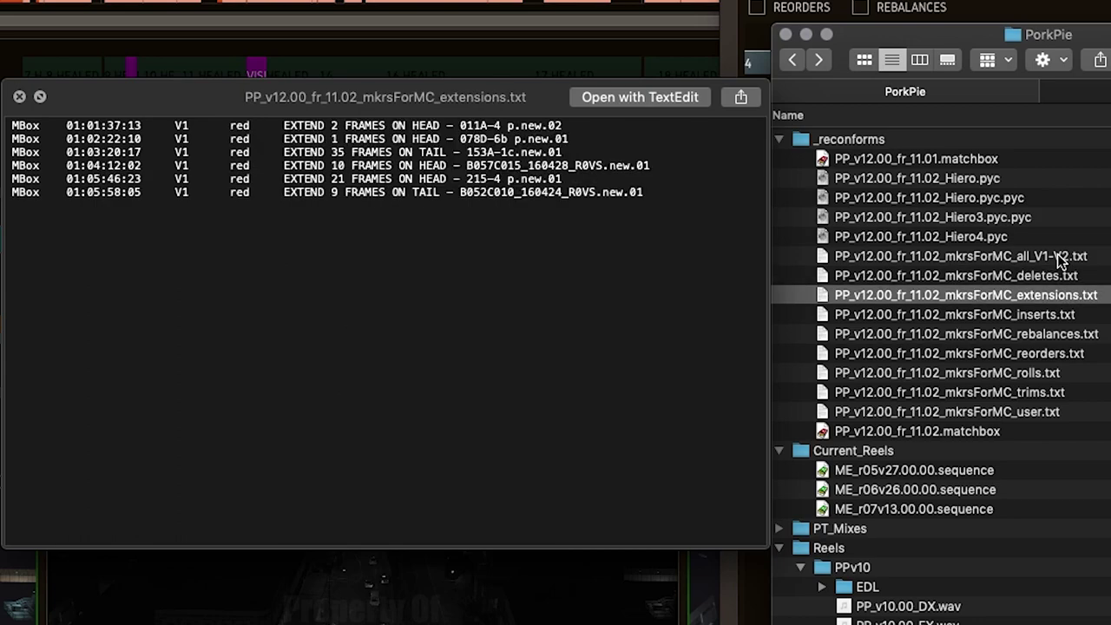
key("Down")
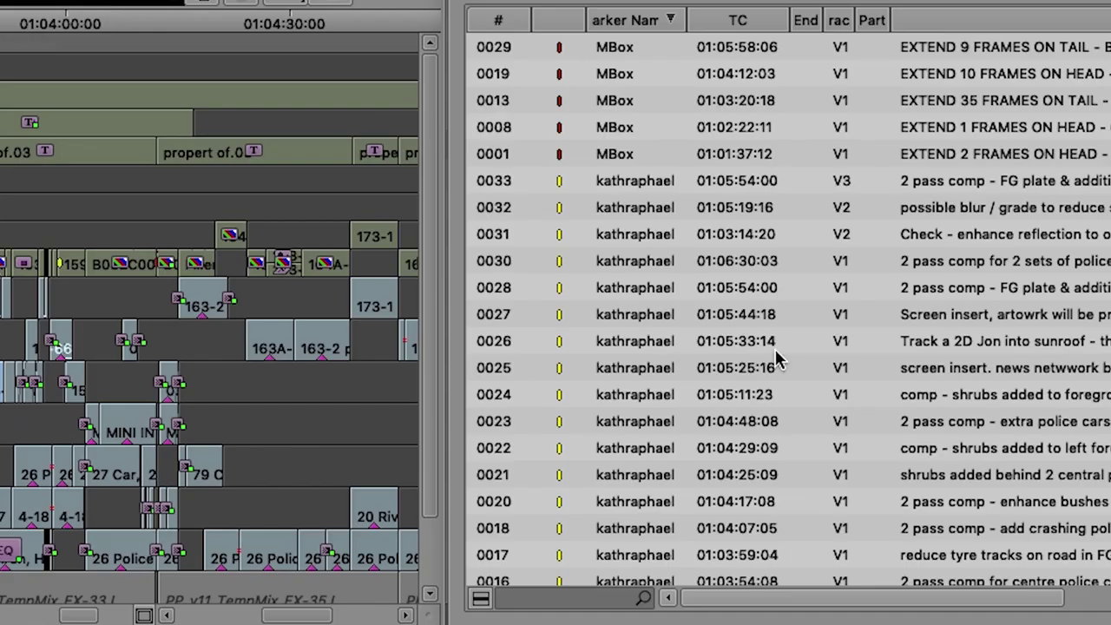
Step: Import an exported marker text file into the Markers window of PP_v12.01.Exported.01 in Media Composer, and select a marker
left_click(483, 600)
left_click(564, 330)
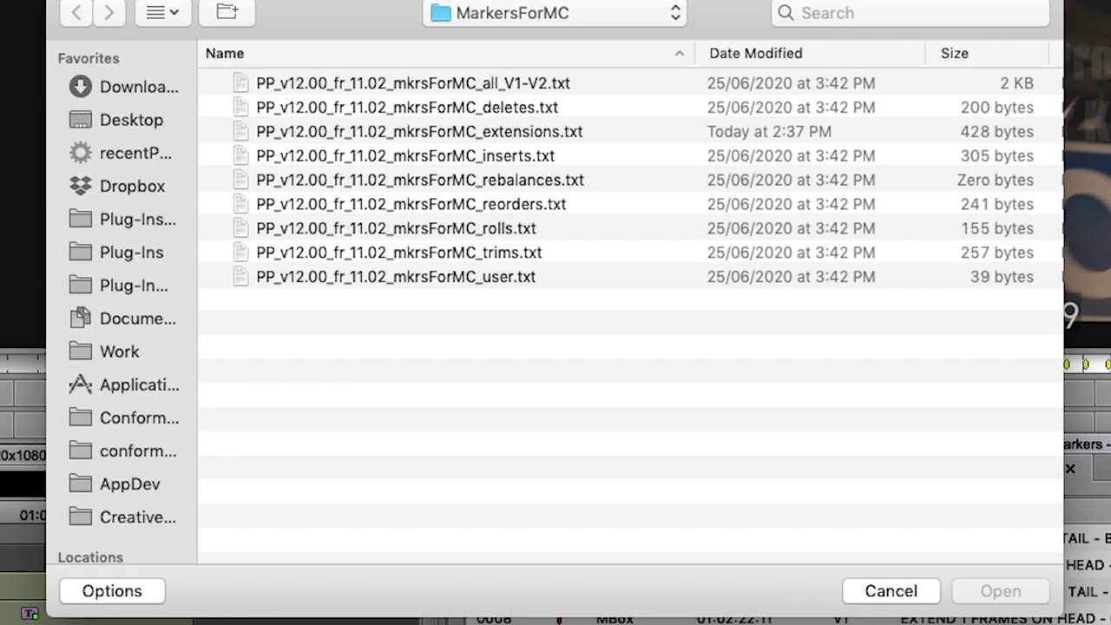
double_click(464, 276)
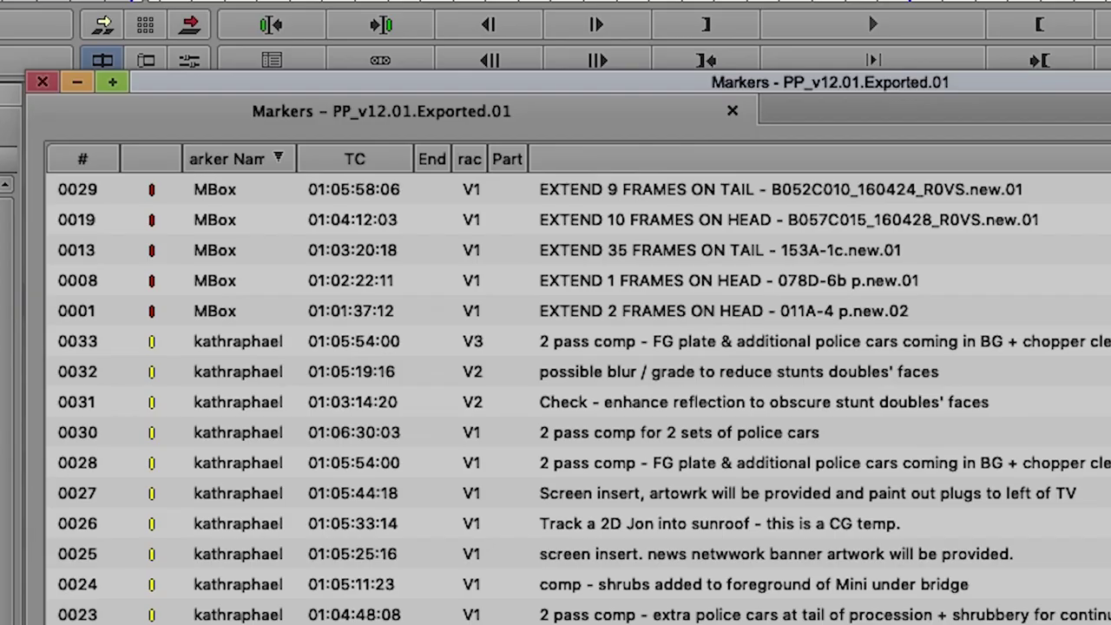
left_click(399, 343)
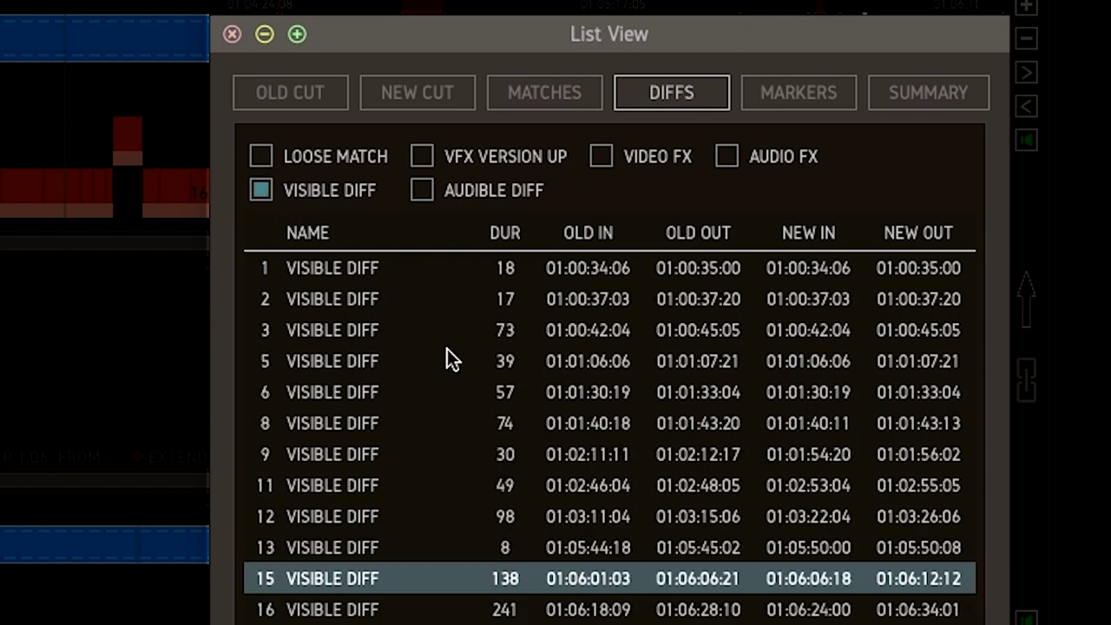
Step: Return to Matchbox and go through visible diffs 5, 8 and 16 in the filtered diff list
left_click(447, 351)
left_click(432, 407)
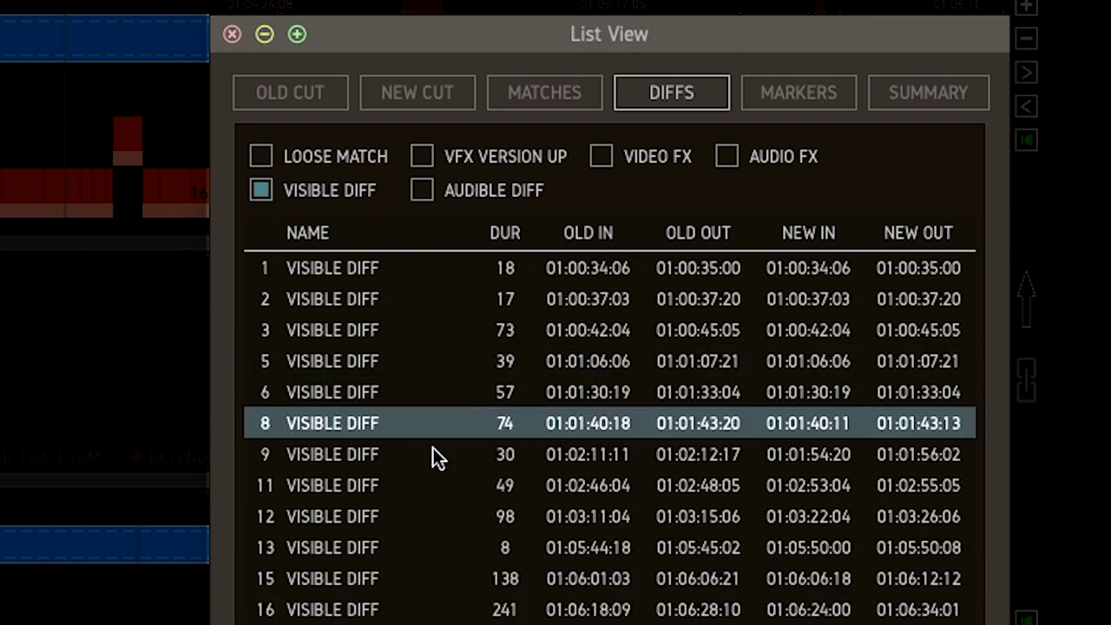
left_click(402, 603)
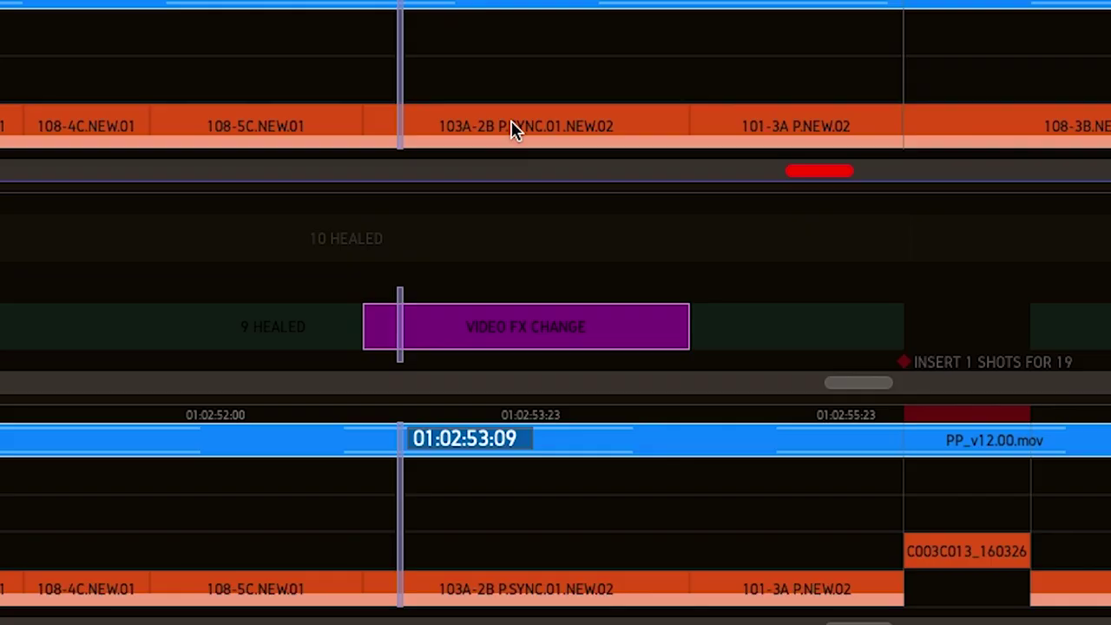
Step: Compare the clip details of 103A-2B P.SYNC.01.NEW.02 in the old and new cuts at the video FX change
mouse_move(512, 128)
left_click(484, 576)
mouse_move(485, 576)
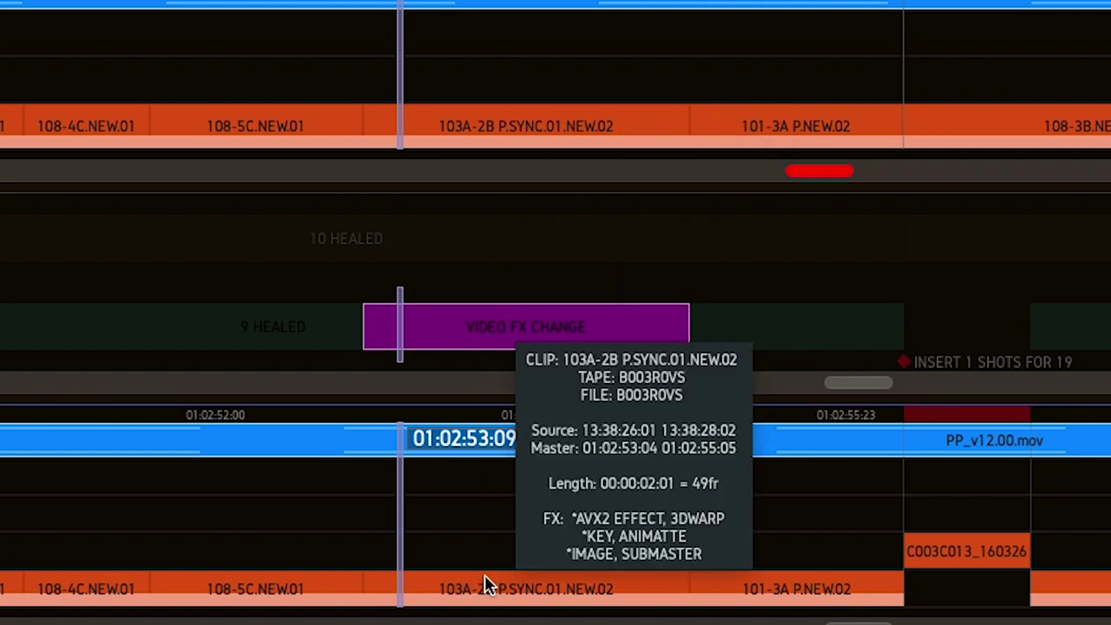